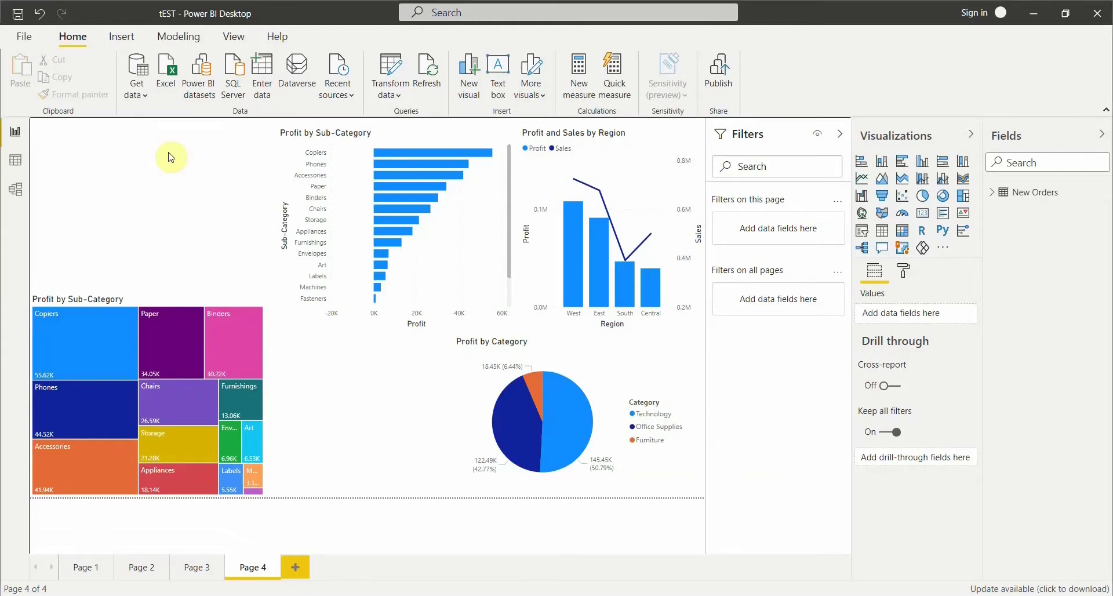
- Insert a text box on Page 4 reading "Below Tree map gives us profit by sub category"
click(123, 38)
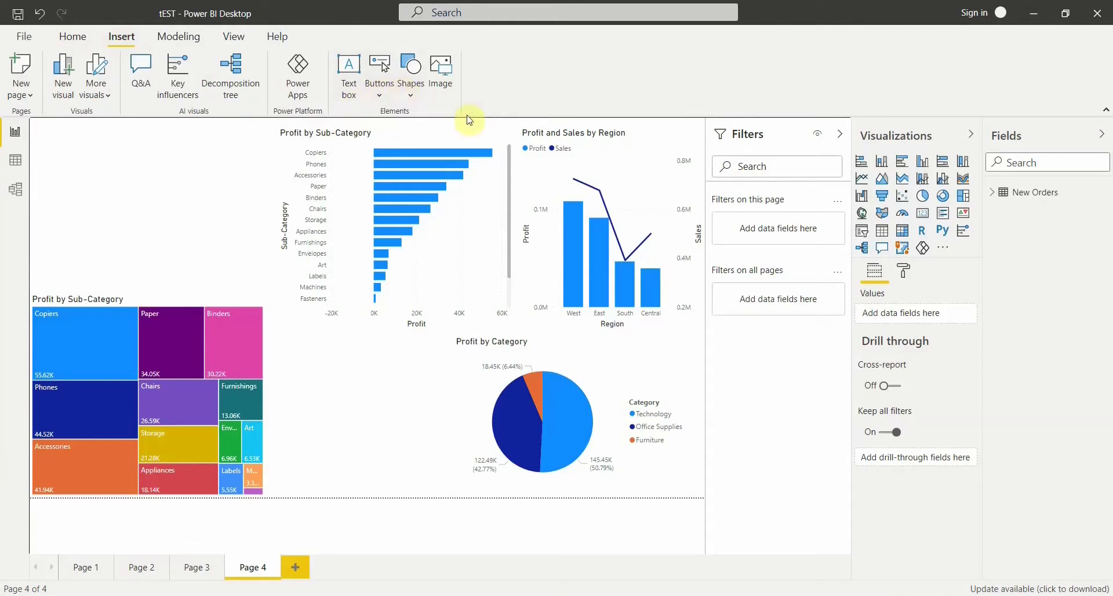
click(350, 97)
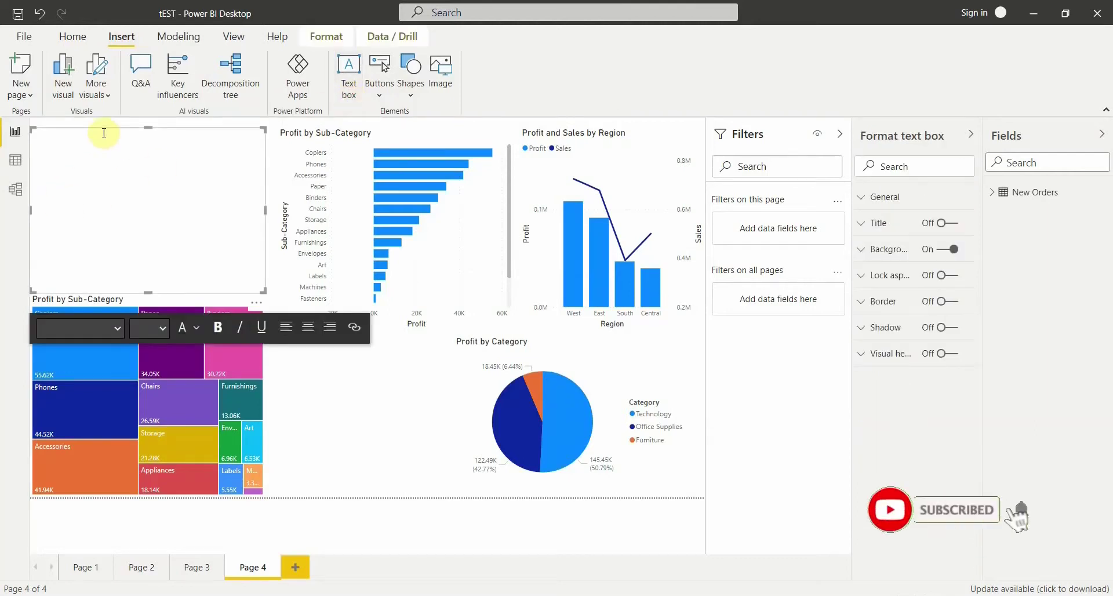
drag(108, 128, 111, 130)
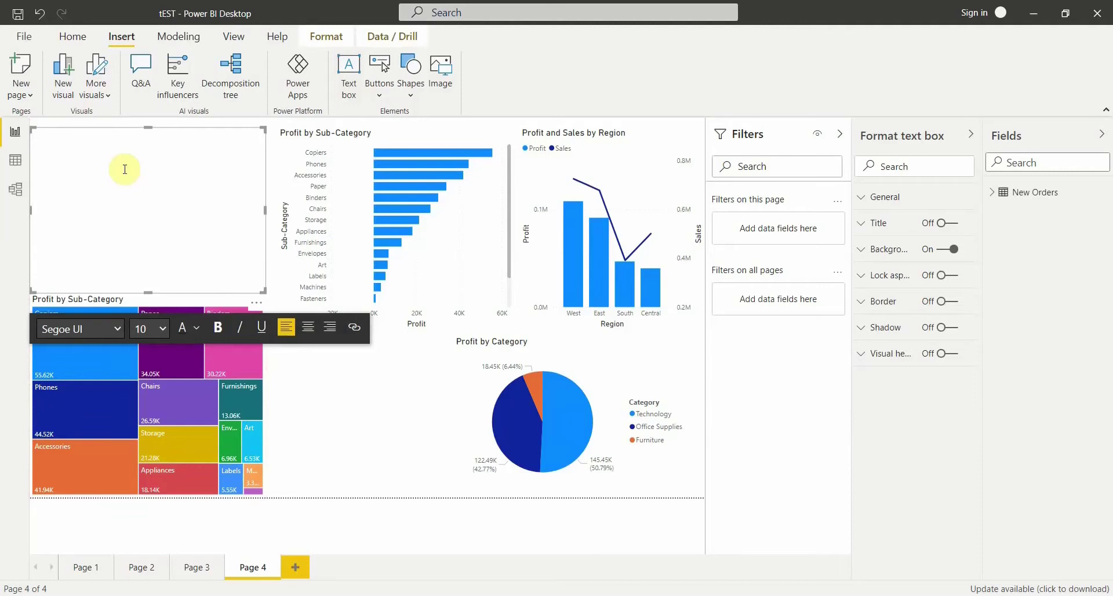
text(Below)
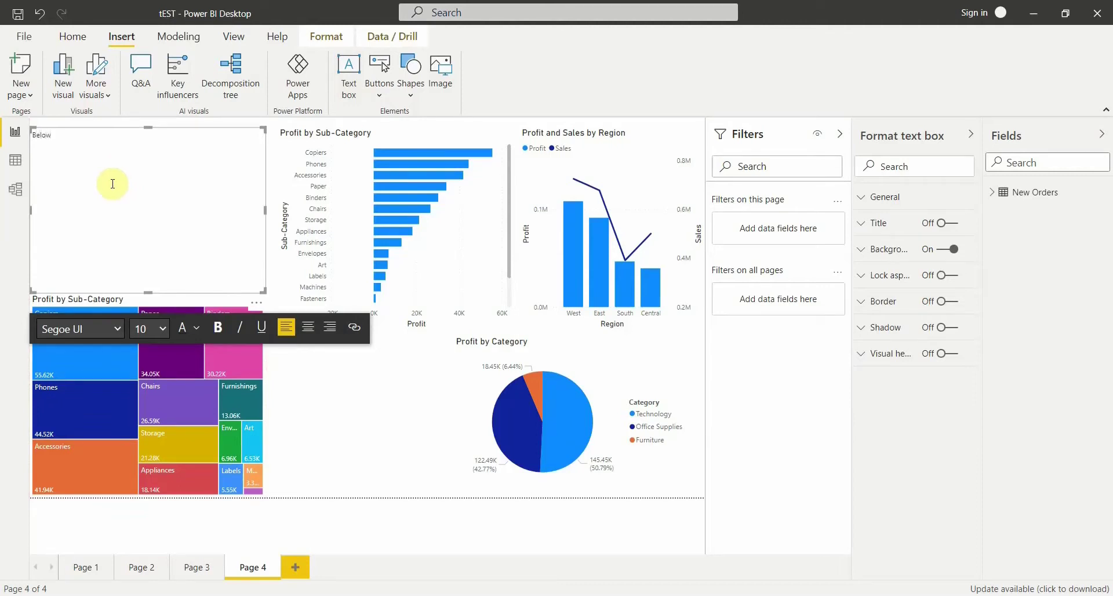
text( Tree map G)
key(BackSpace)
text(gives us profit by sub)
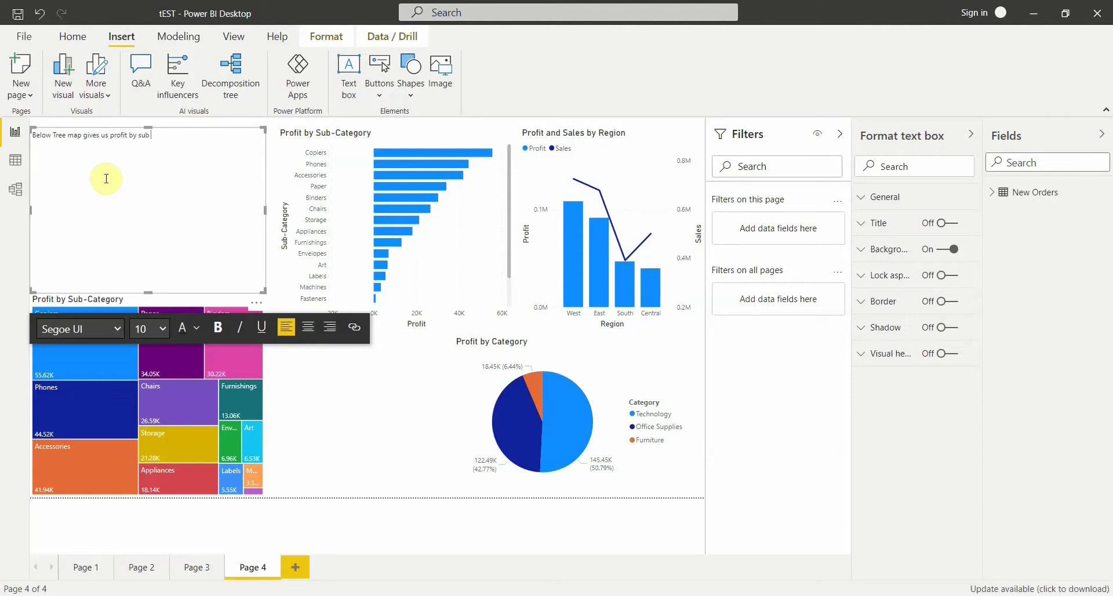
text( category)
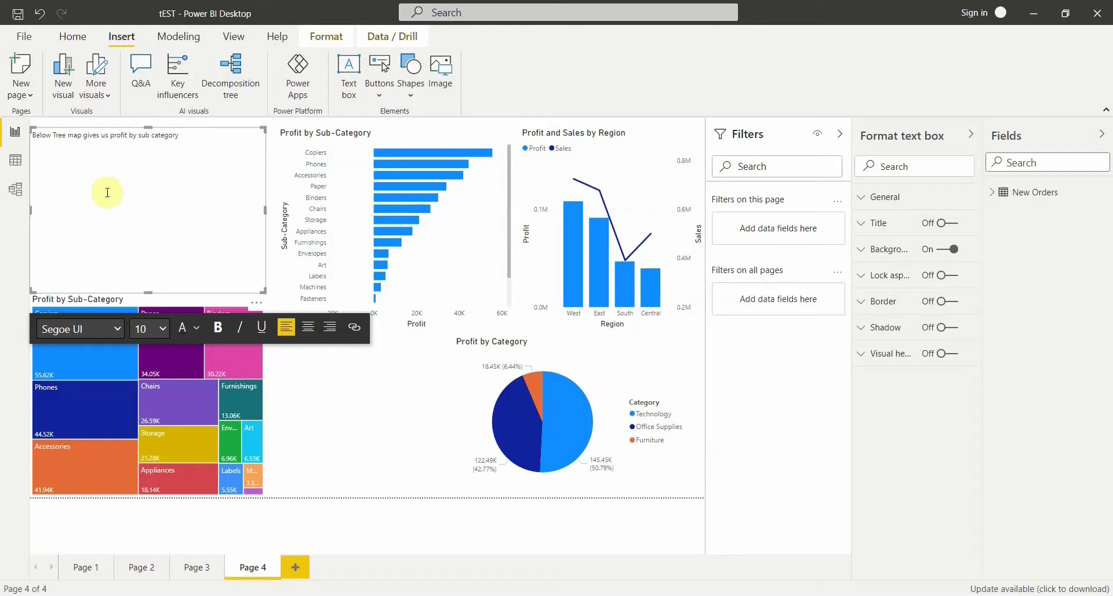
- Set all text in the text box to size 16 and shrink the box's height and width to fit the text more closely
key(ctrl+a)
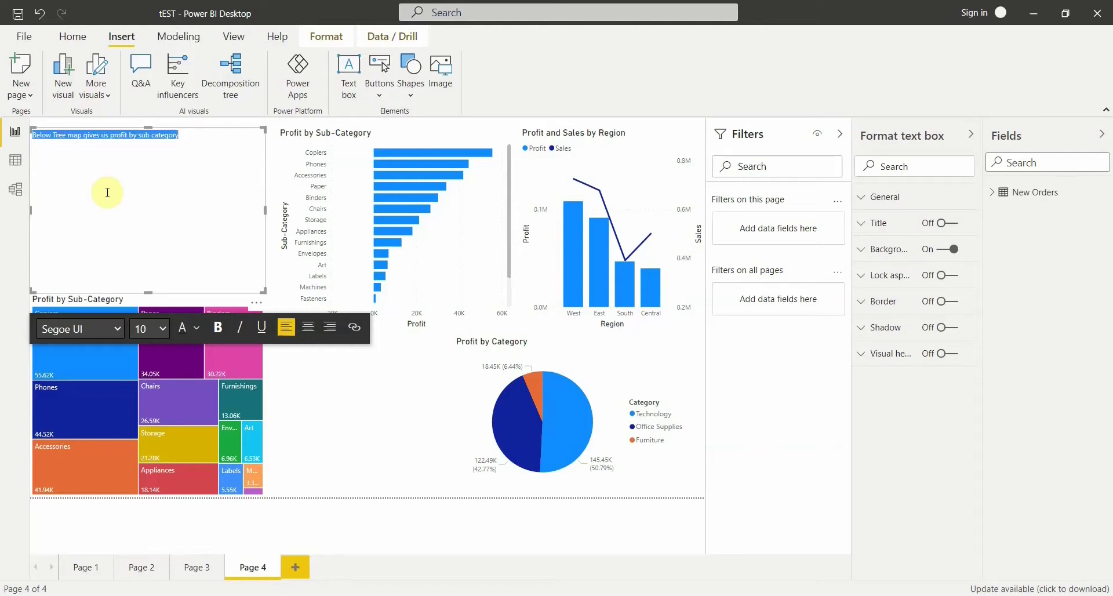
click(159, 328)
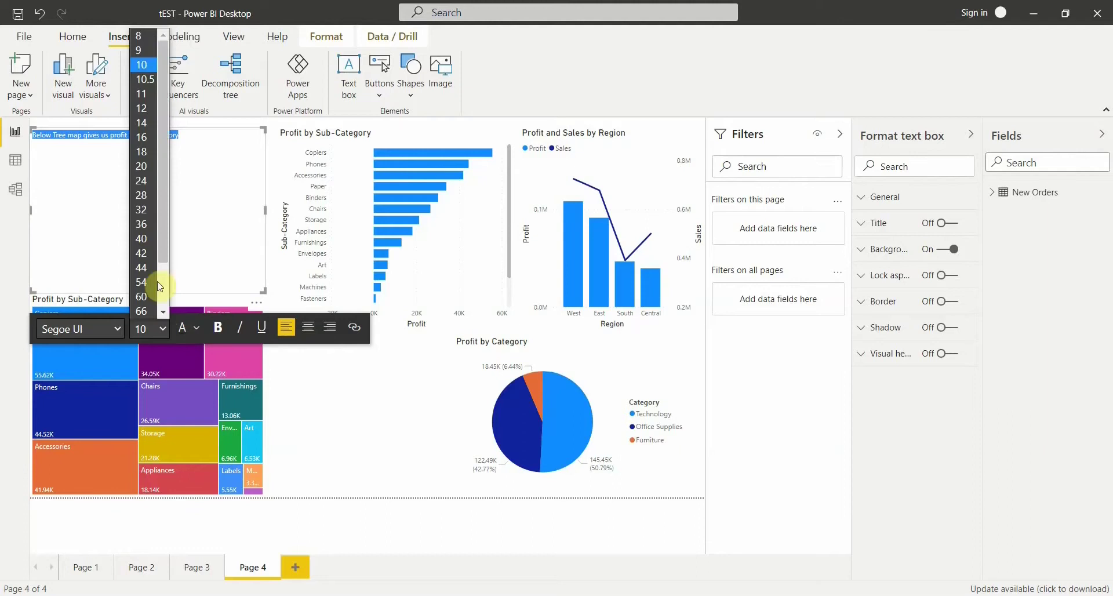
click(143, 137)
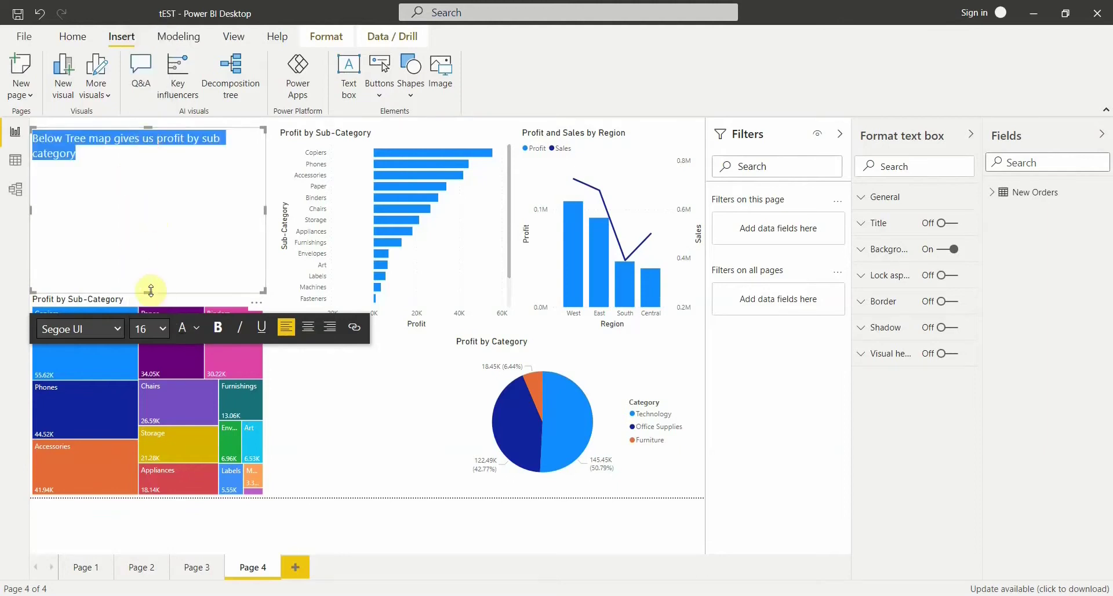
drag(148, 293, 145, 214)
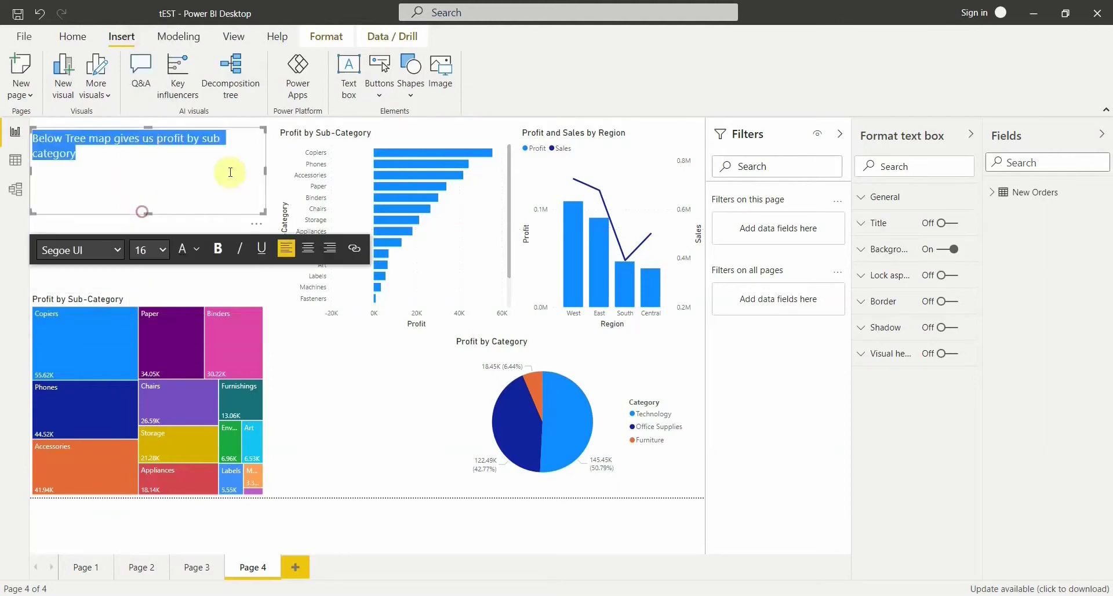
drag(265, 170, 236, 169)
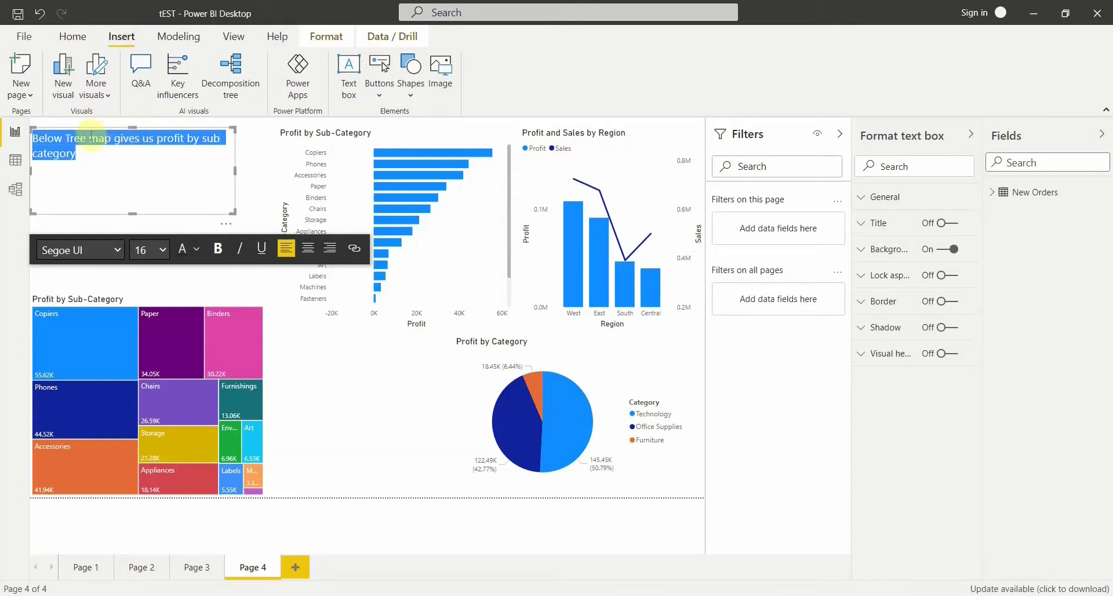
click(82, 167)
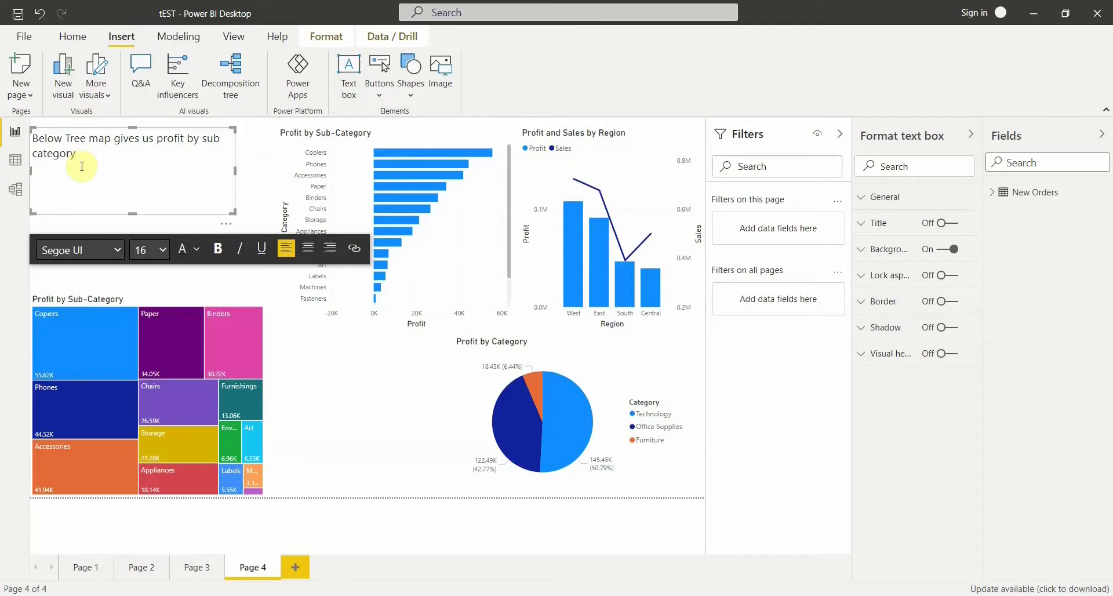
text(www.powerbiworld.com)
key(shift+Up)
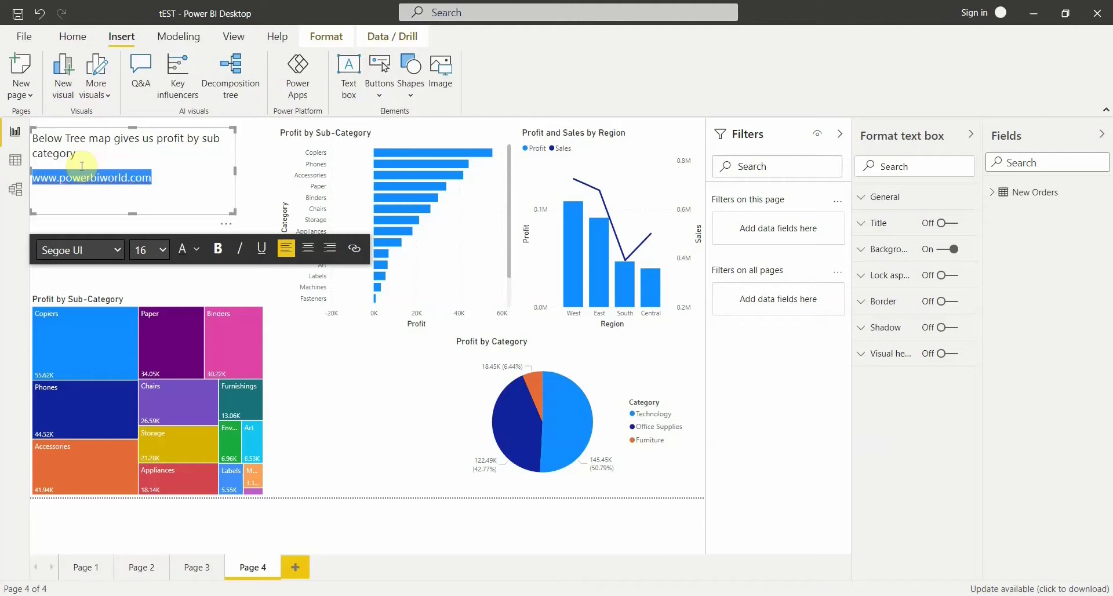
click(353, 249)
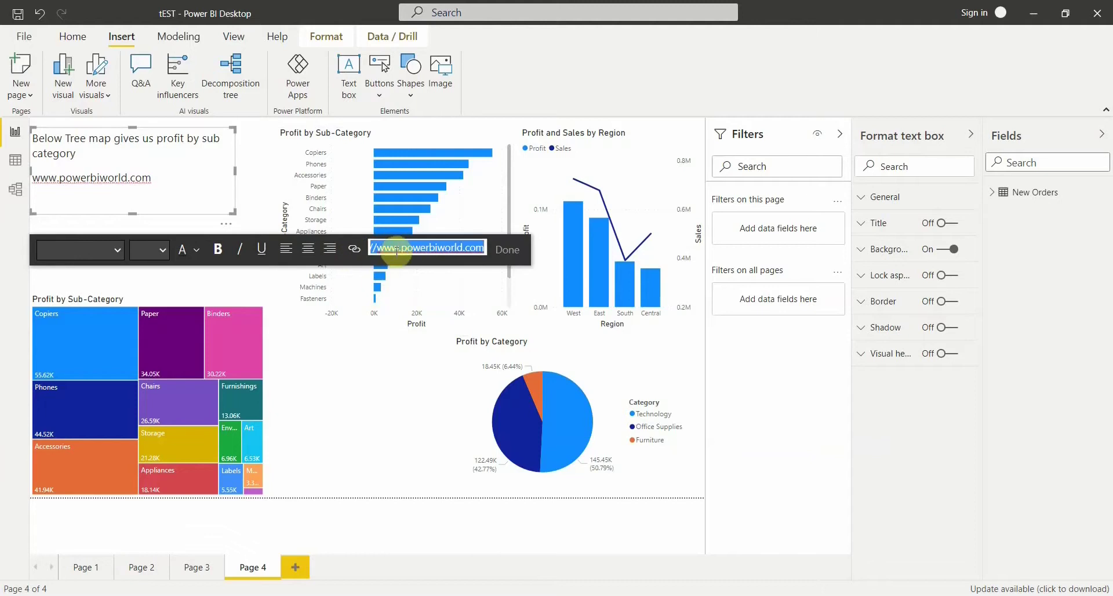
click(503, 259)
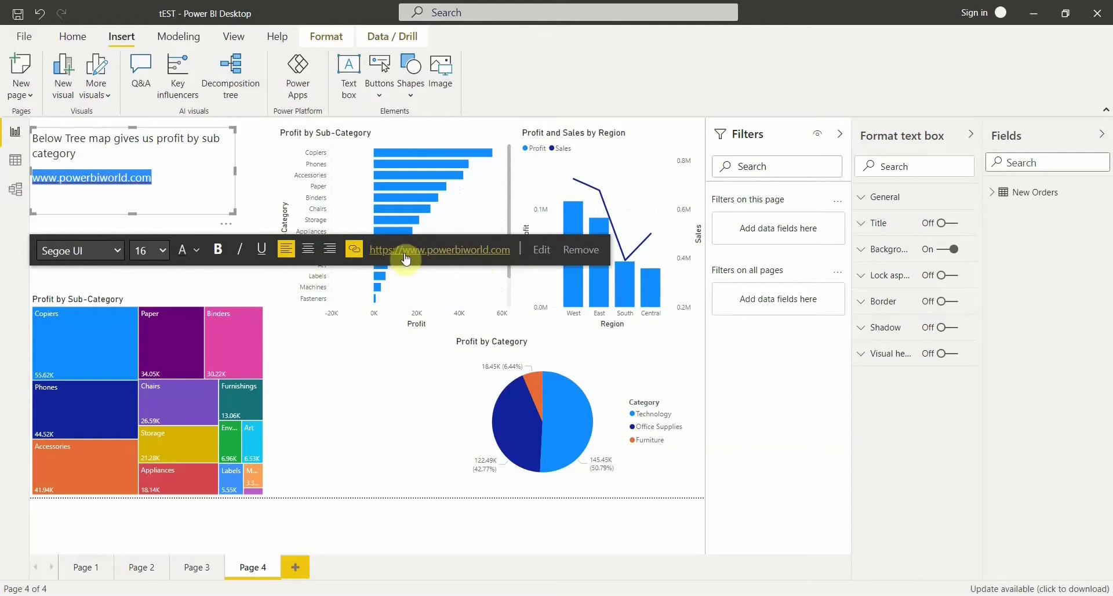
click(191, 198)
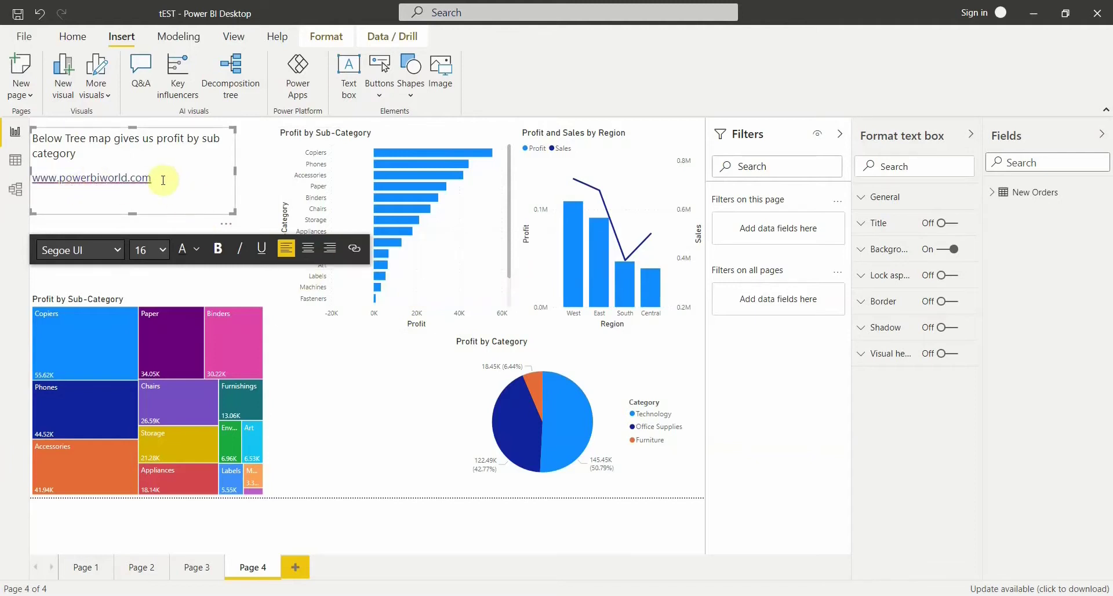
click(153, 288)
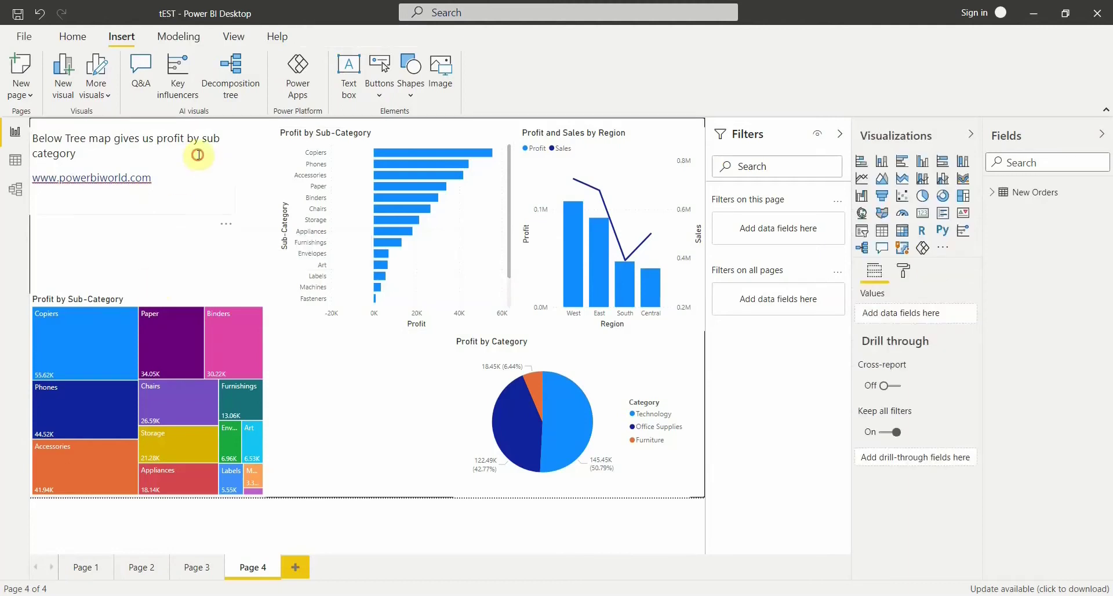
- Move the text box down to just above the Profit by Sub-Category treemap, and delete it
click(215, 152)
drag(202, 129, 211, 207)
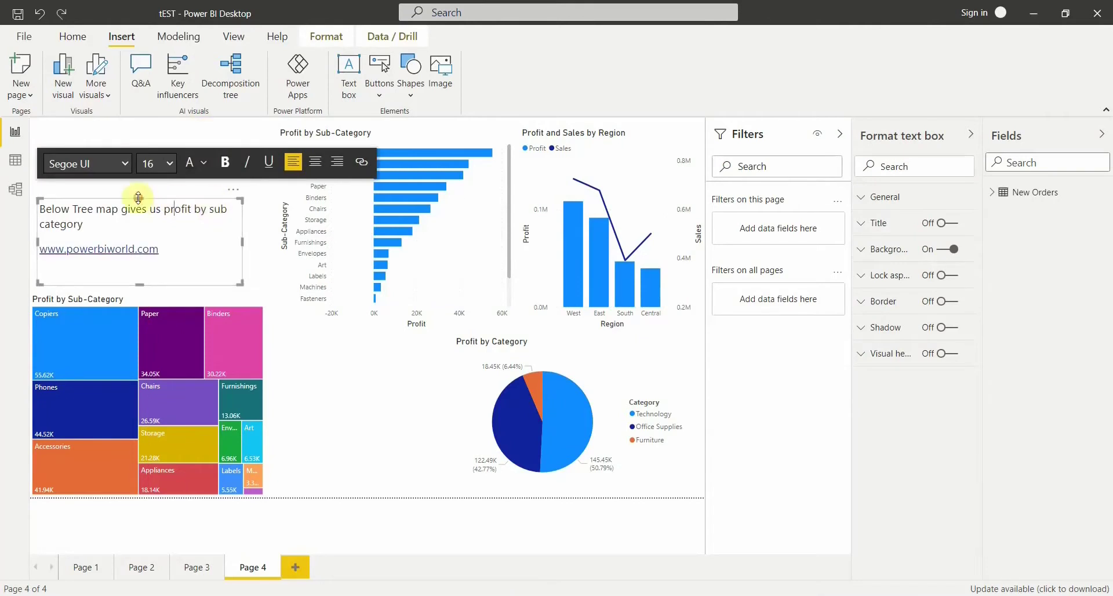
key(Delete)
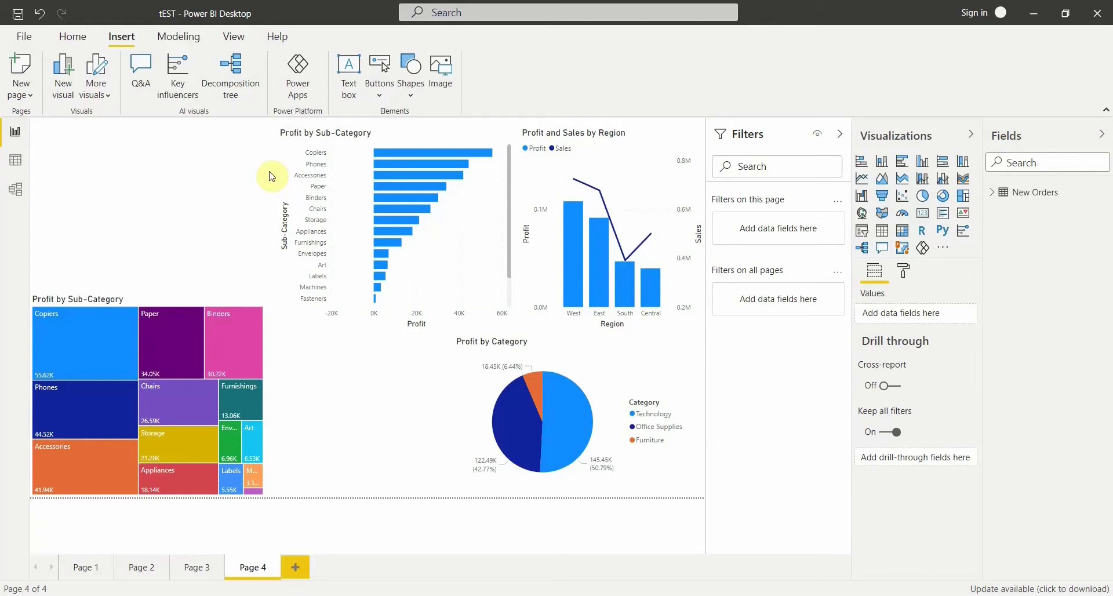
- Insert the picture cute-boy-standing-position-showing-thumb_96037-450 from the Desktop folder onto the report page
click(440, 84)
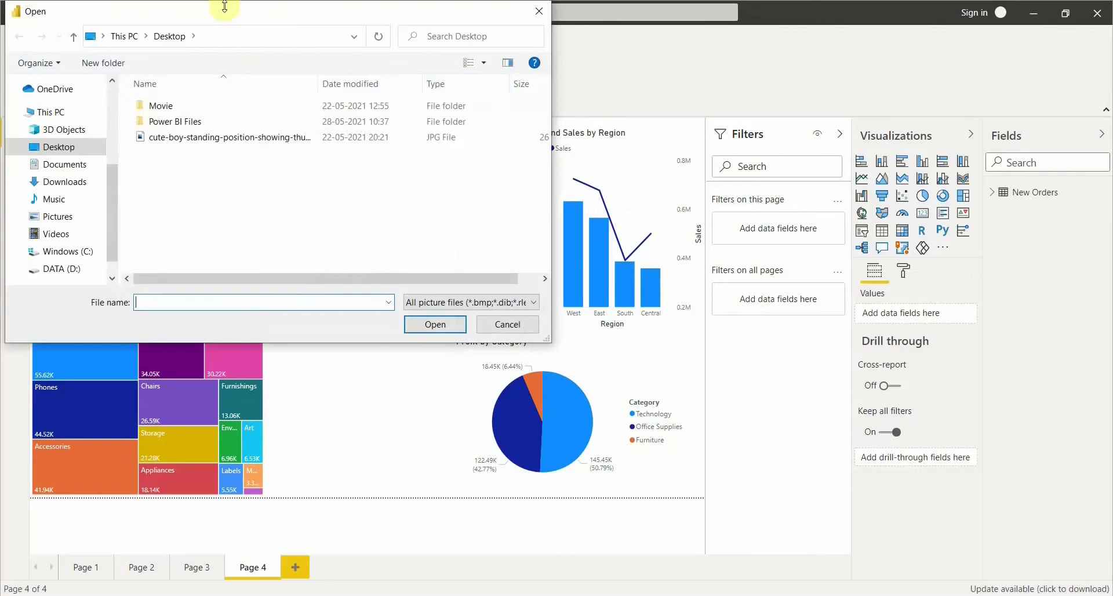
drag(237, 14, 295, 14)
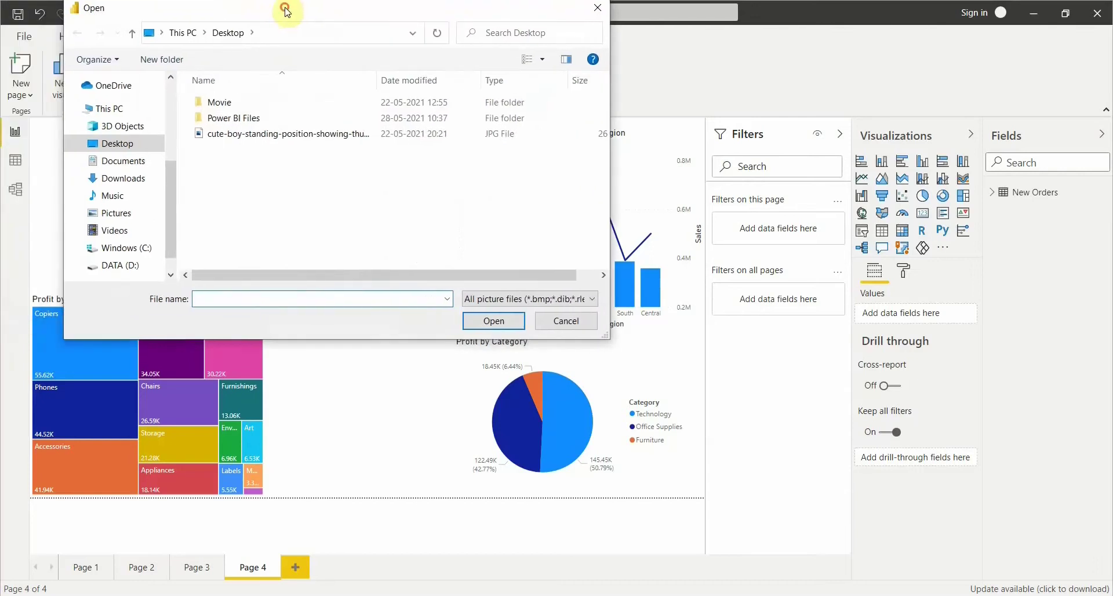
click(242, 141)
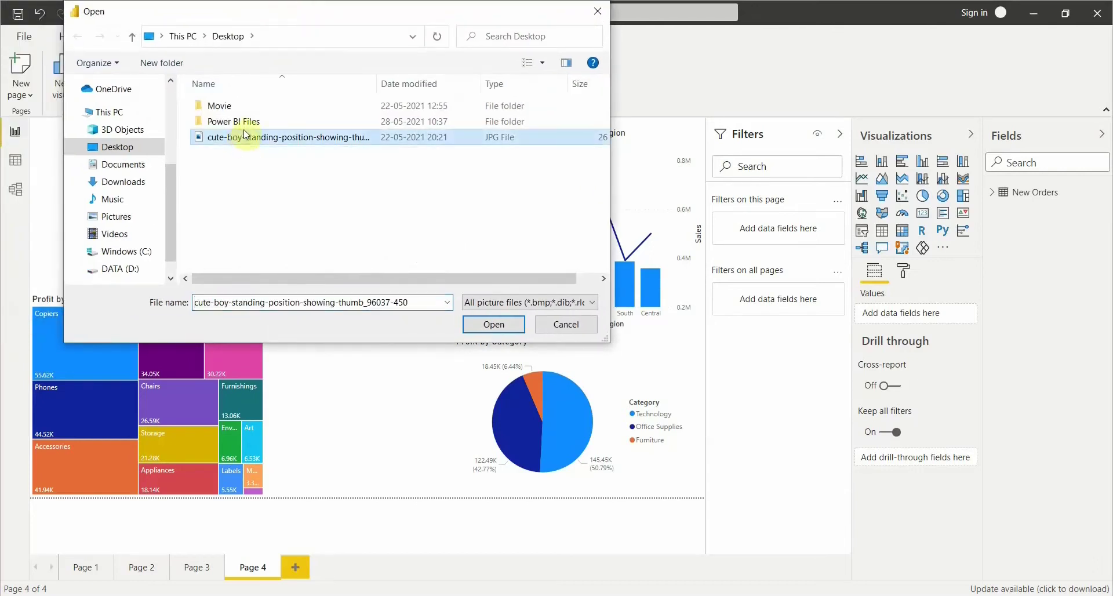
click(480, 333)
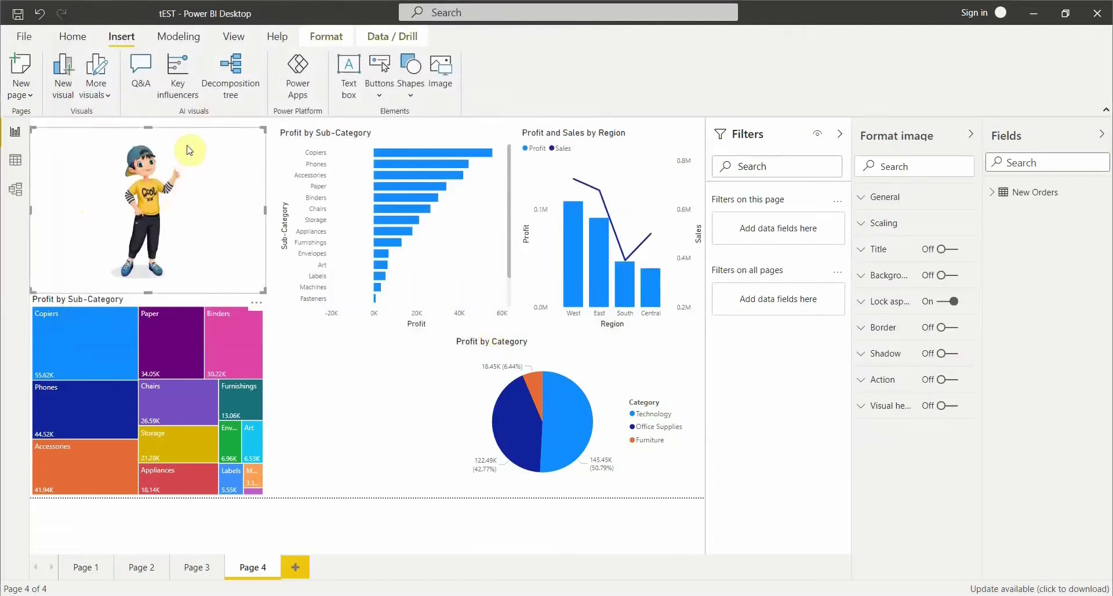
- Shift the inserted boy picture slightly above the treemap, and delete it from the page
drag(192, 149, 185, 145)
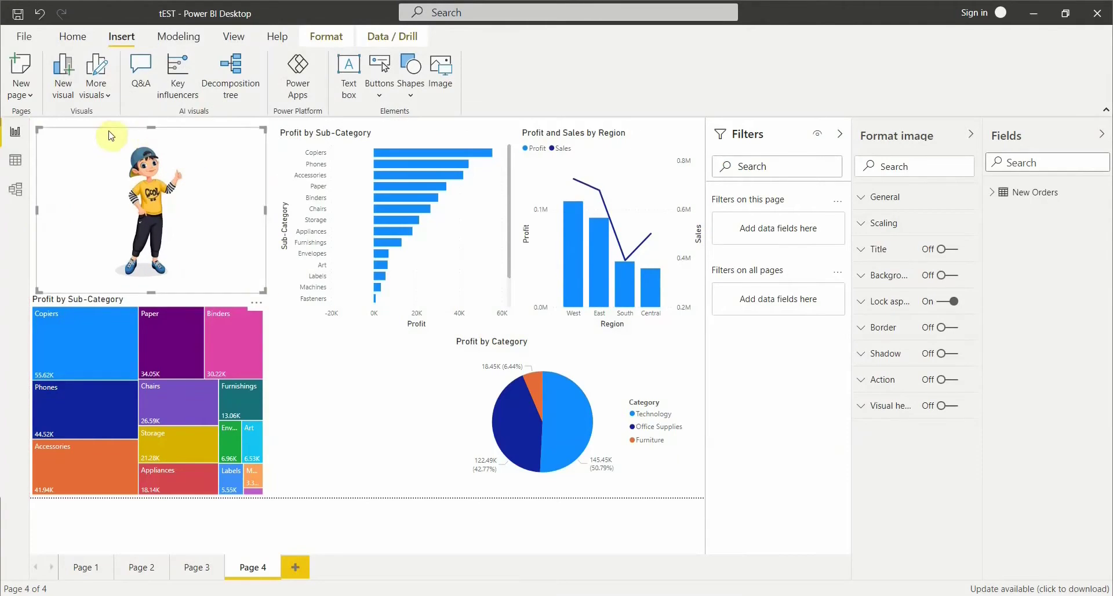
drag(119, 136, 119, 138)
key(Delete)
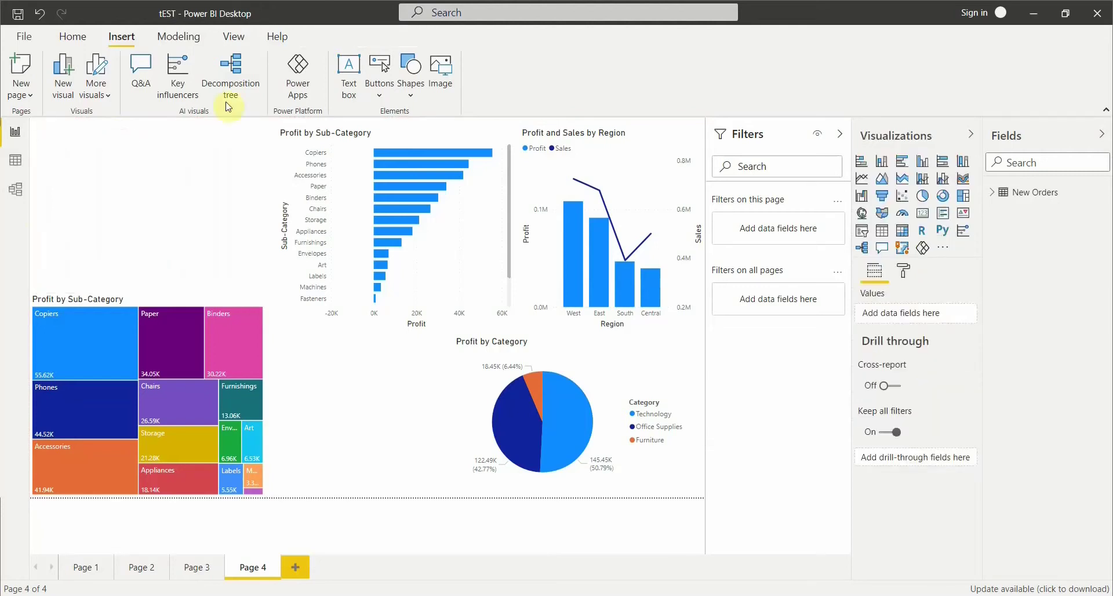
- Insert an Information button in the empty area above the treemap and enlarge it, mainly in width
click(378, 100)
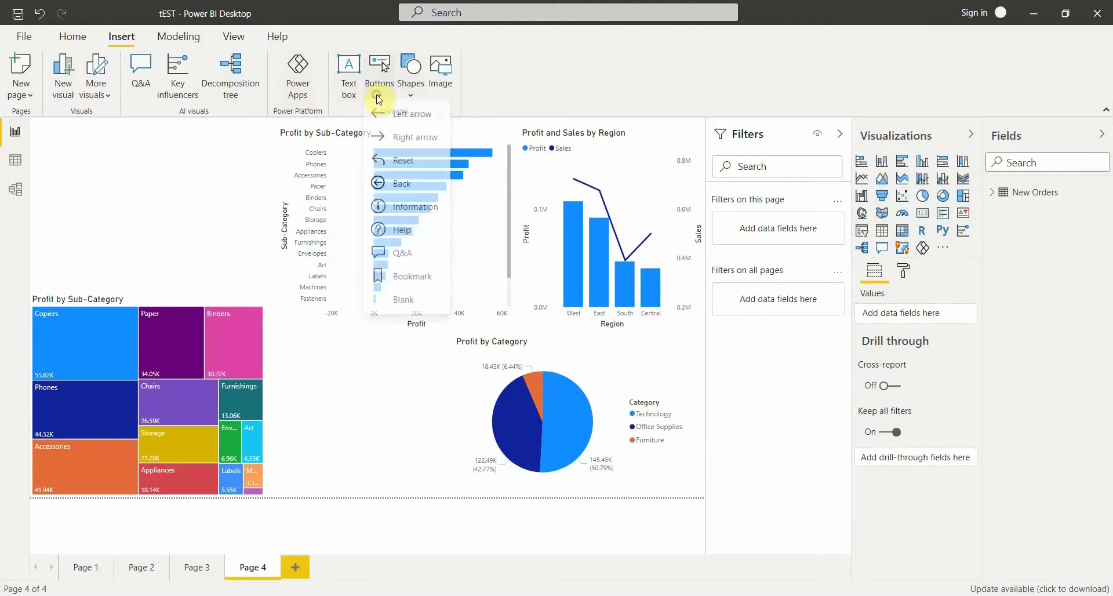
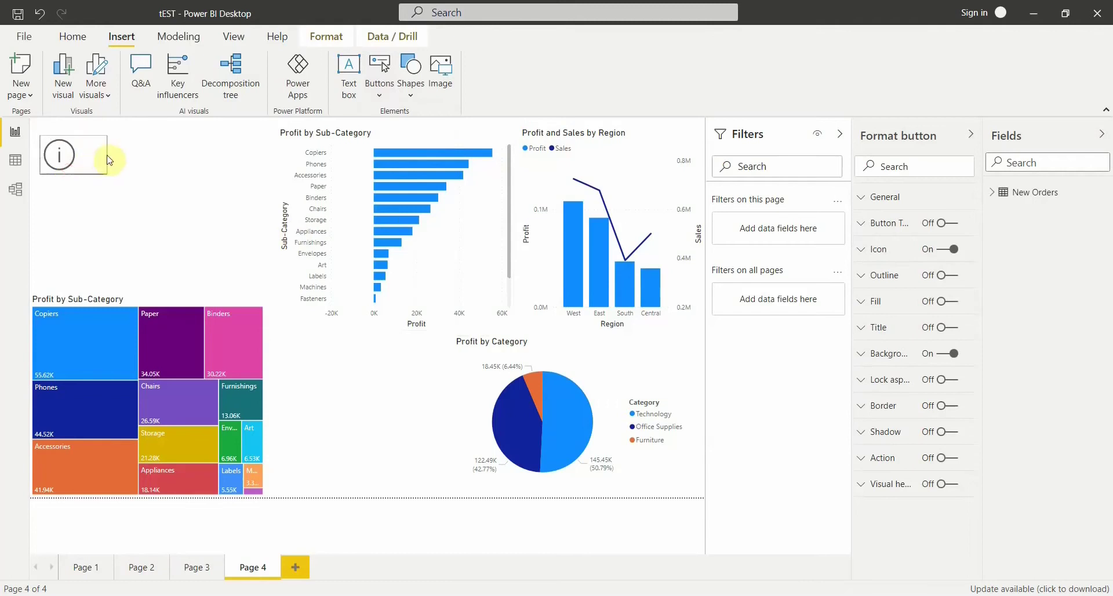
drag(89, 156, 95, 184)
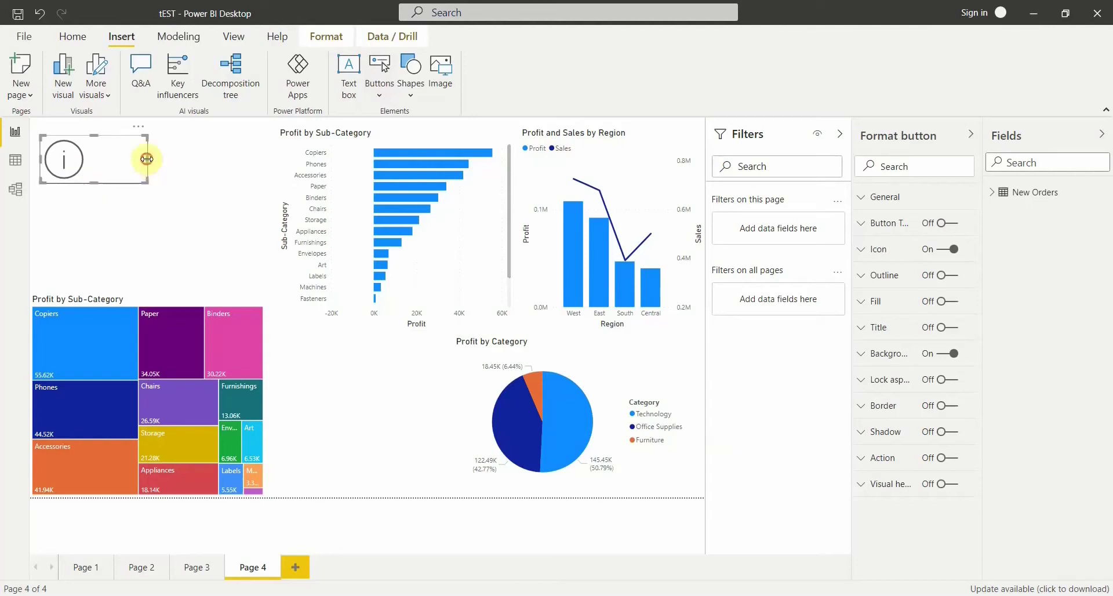
drag(148, 155, 164, 155)
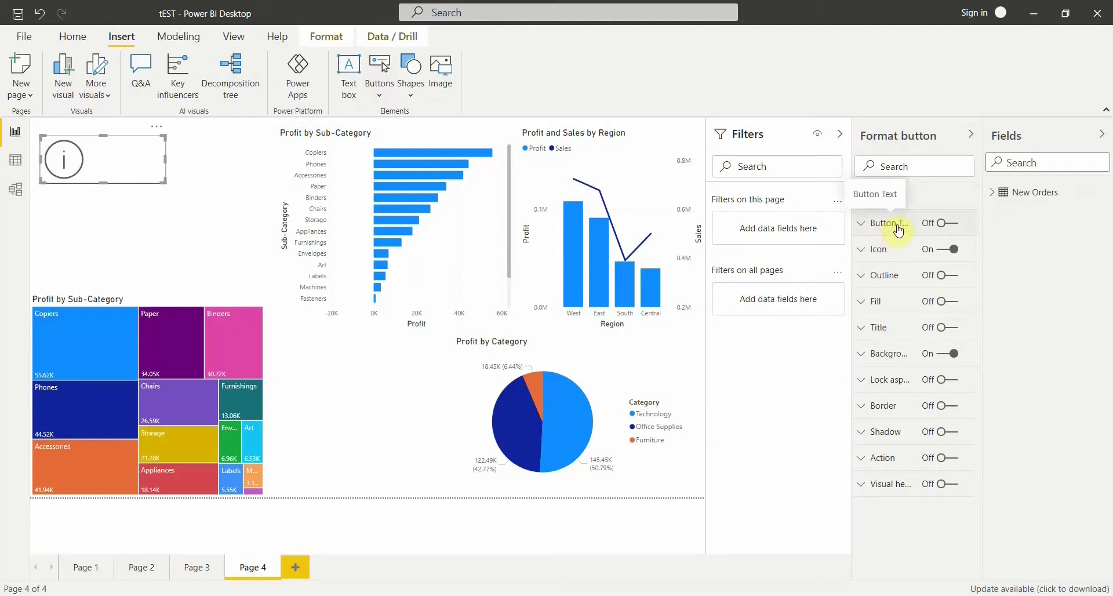
- Turn on button text for the Information button and set its default-state text to "Test Button"
click(941, 223)
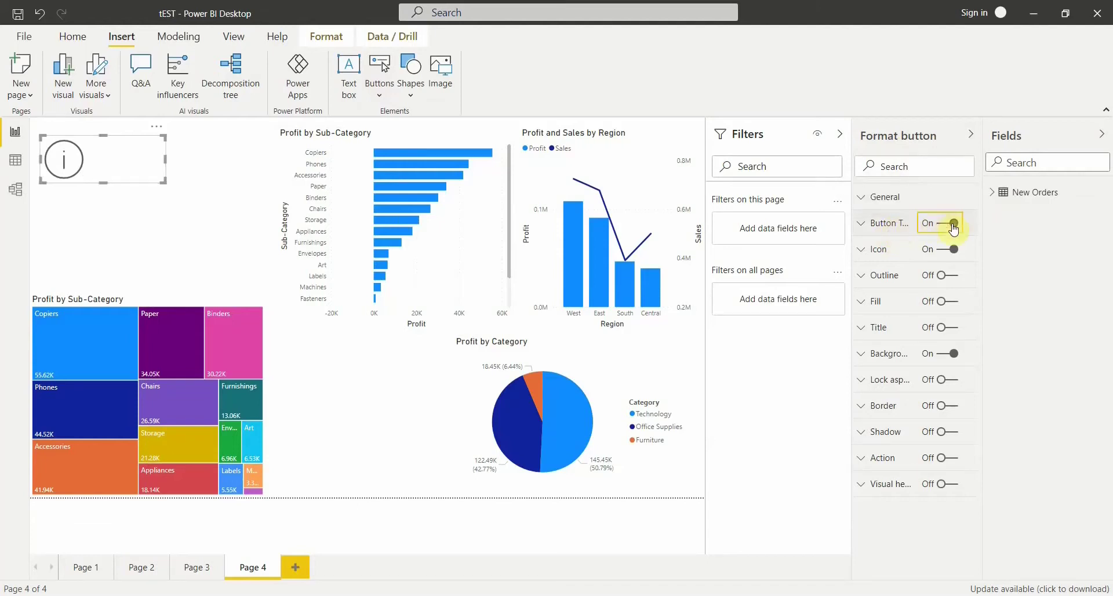
click(863, 224)
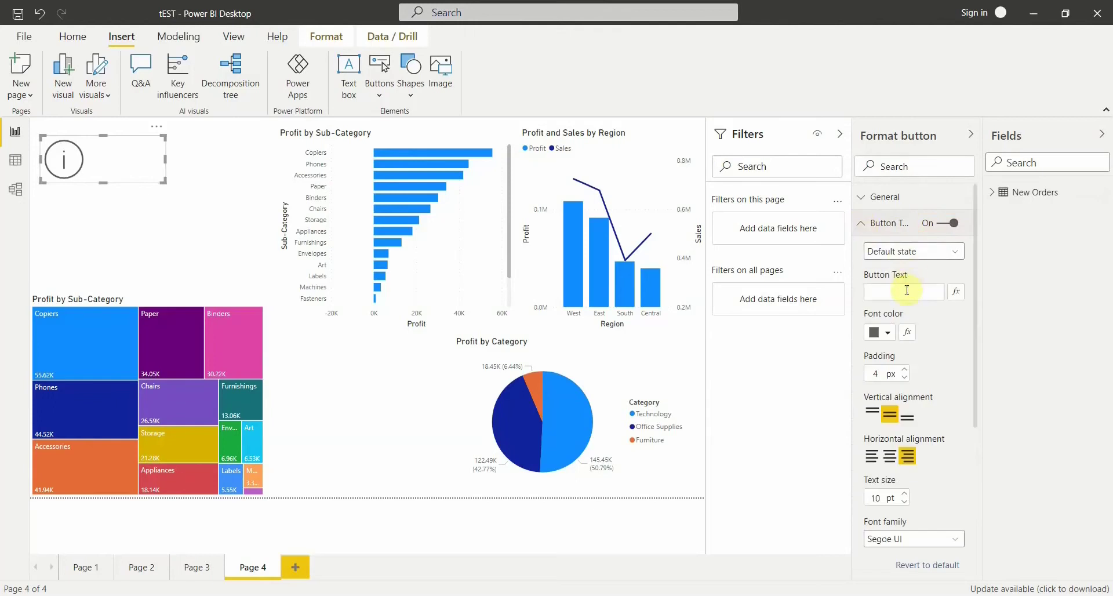
click(906, 289)
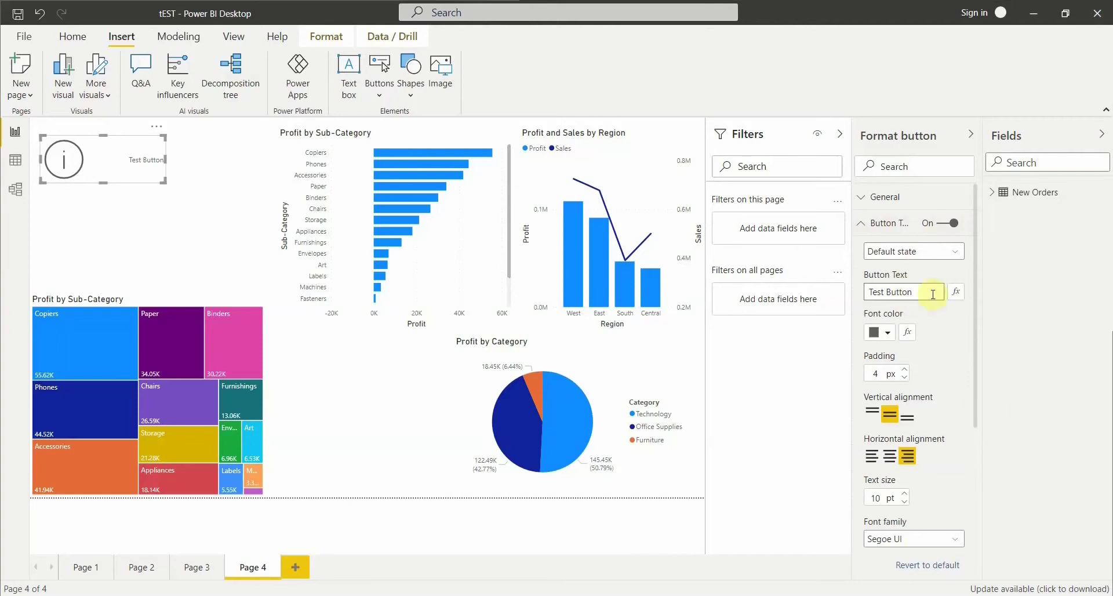
drag(933, 294, 864, 295)
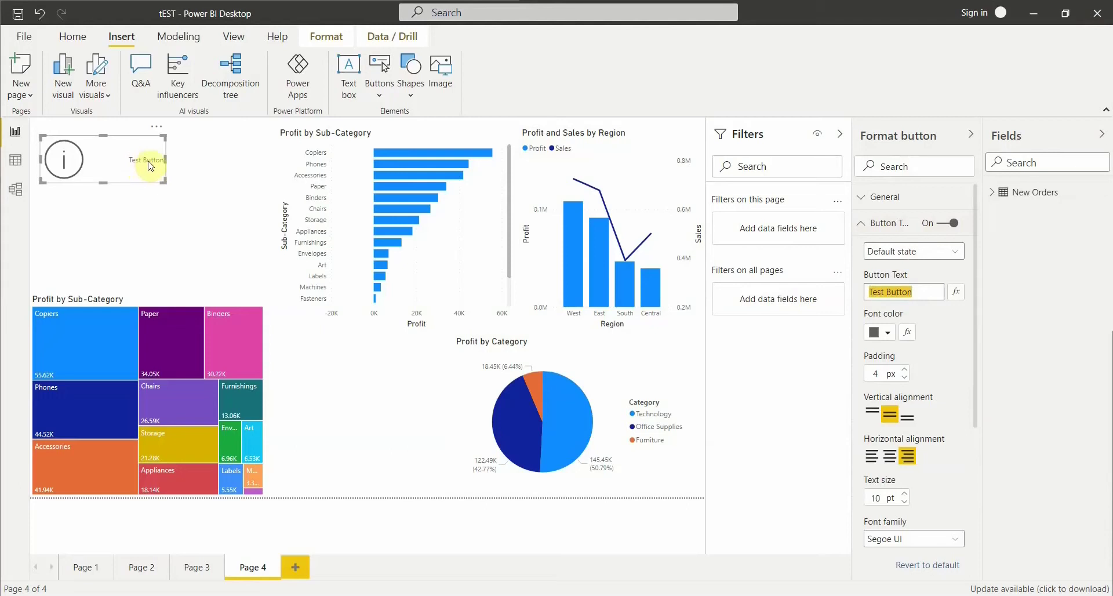
- Increase the button's text size to 17 pt
click(903, 493)
click(903, 493)
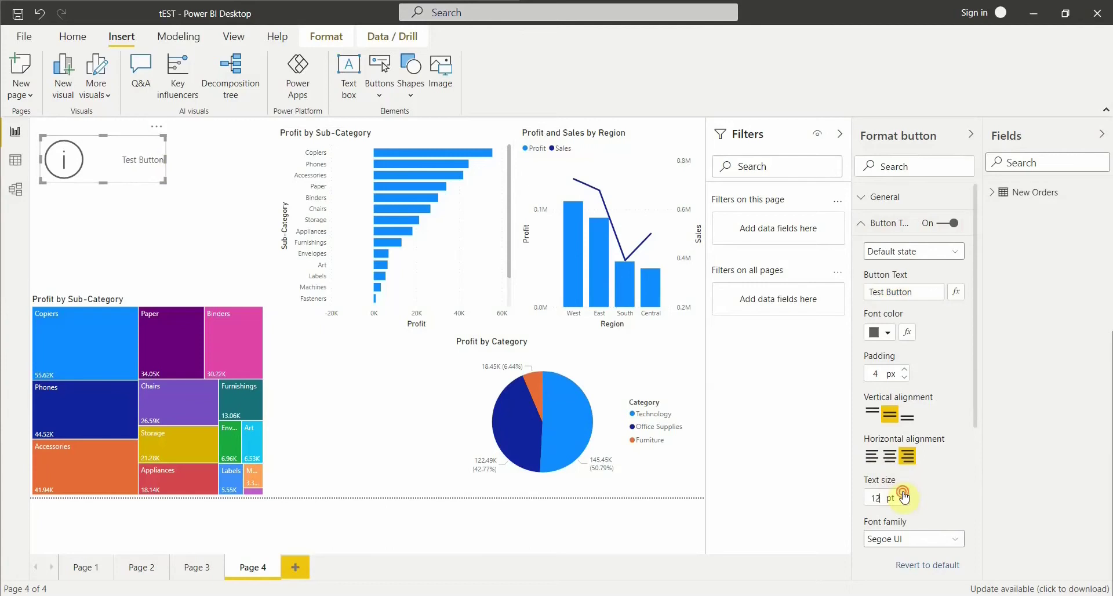
click(903, 493)
click(903, 493)
click(903, 493)
click(903, 493)
click(903, 493)
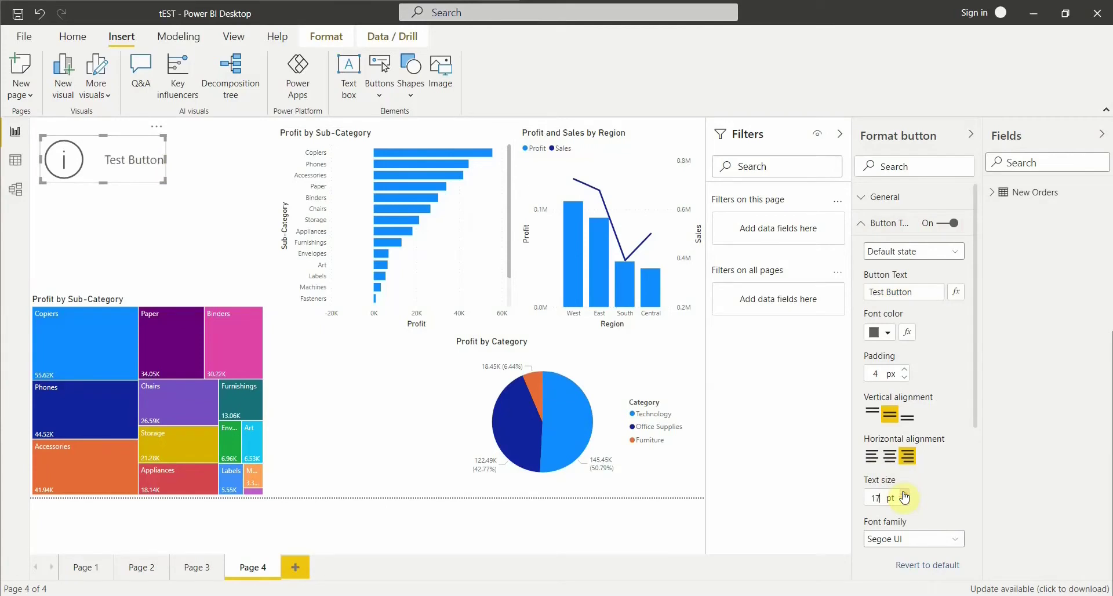
- Try centre and left horizontal alignment on the Information button's text, and restore right alignment
click(891, 458)
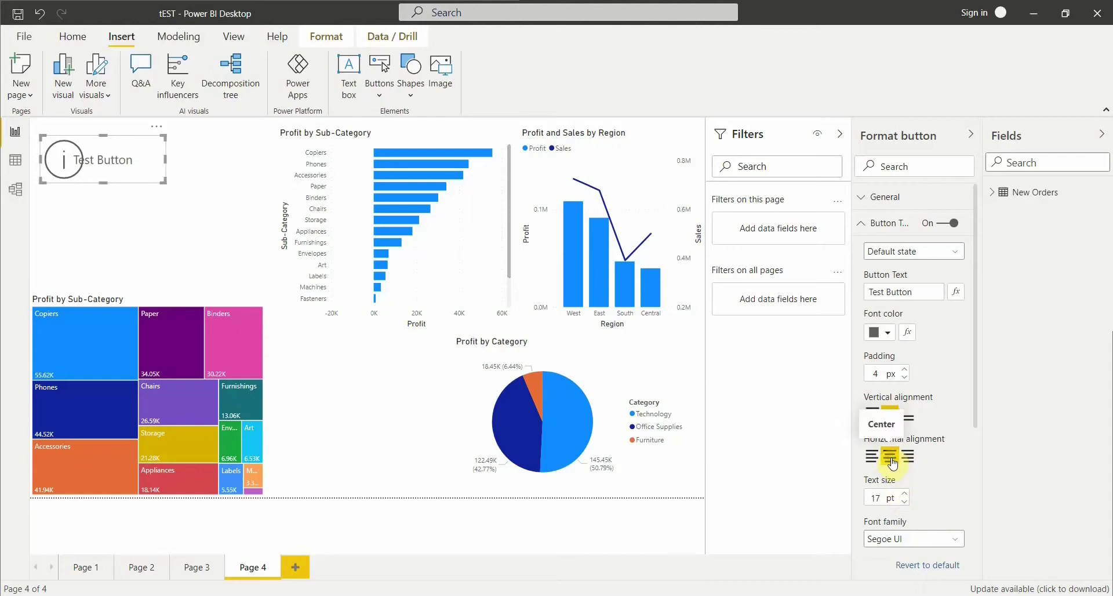
click(872, 457)
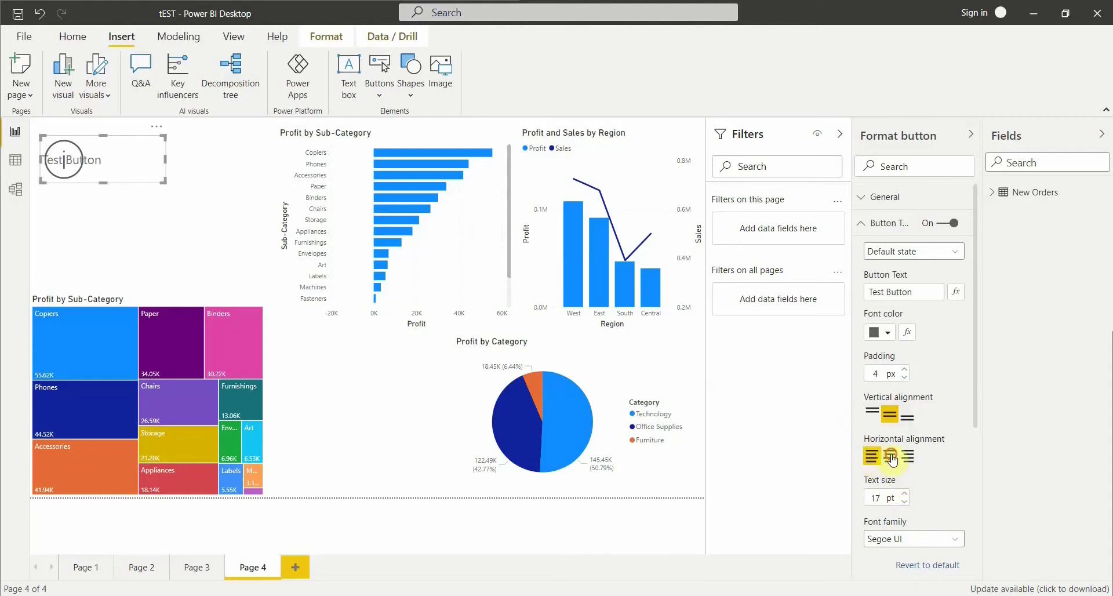
click(891, 458)
click(908, 457)
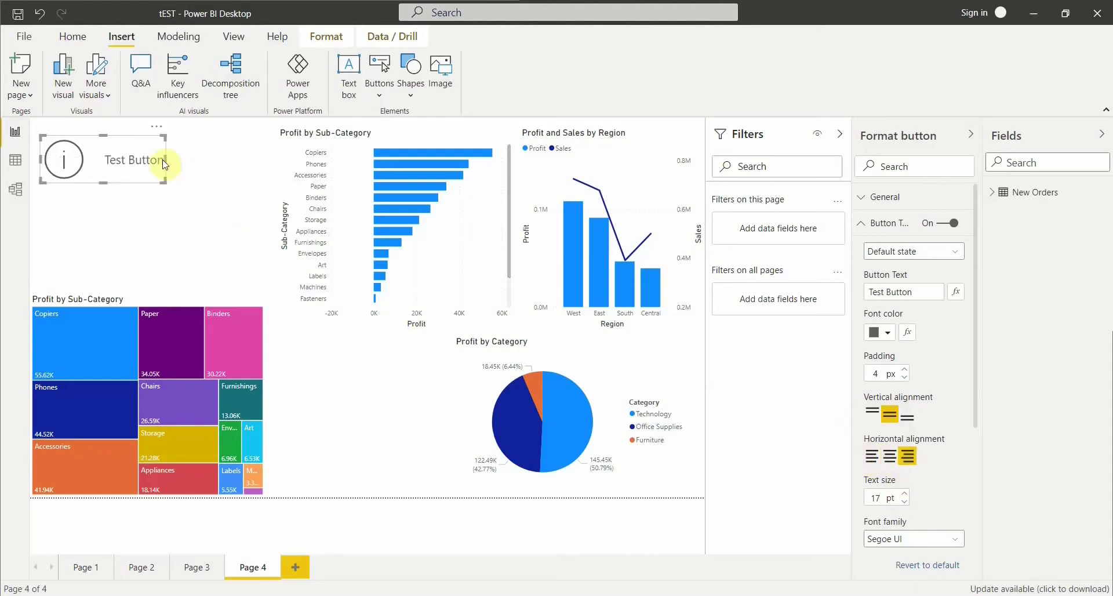
- Widen the Information button slightly and set its text size to 18 pt
drag(166, 159, 174, 164)
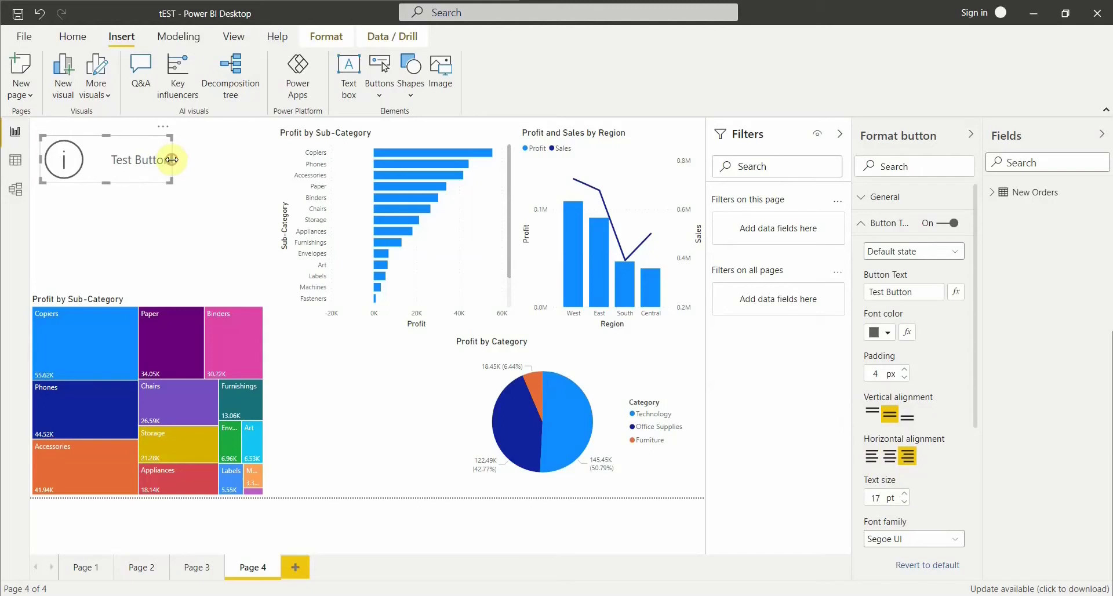
click(906, 494)
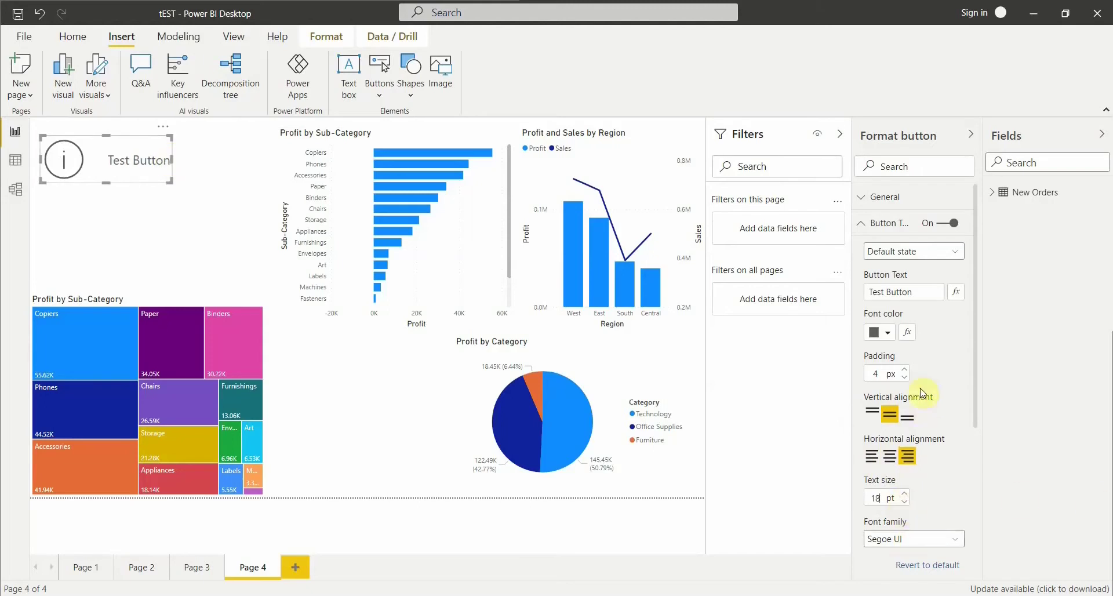
- Increase the button text's padding to 12 px
click(904, 368)
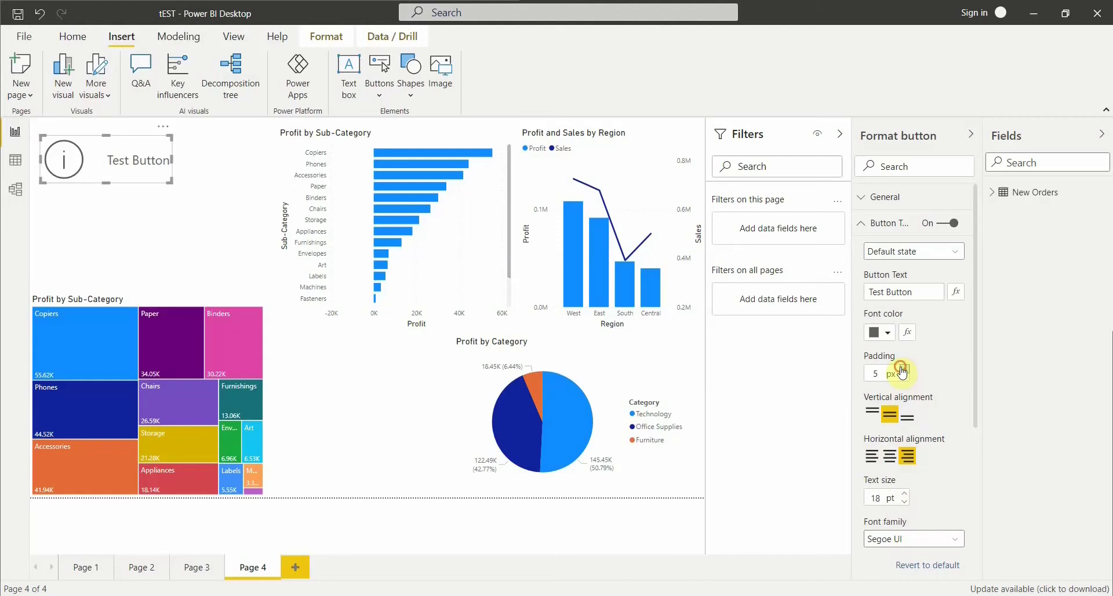
click(903, 369)
click(903, 368)
click(904, 368)
click(903, 369)
click(903, 368)
click(903, 368)
click(903, 368)
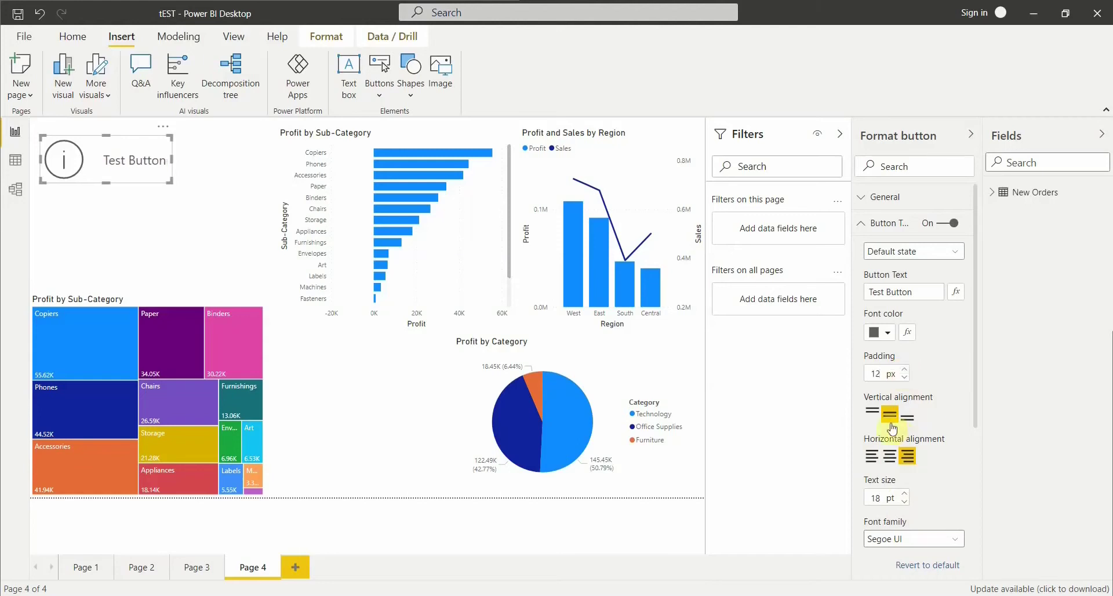
- Set the button text's font colour to a dark red shade and its font family to Calibri
click(887, 332)
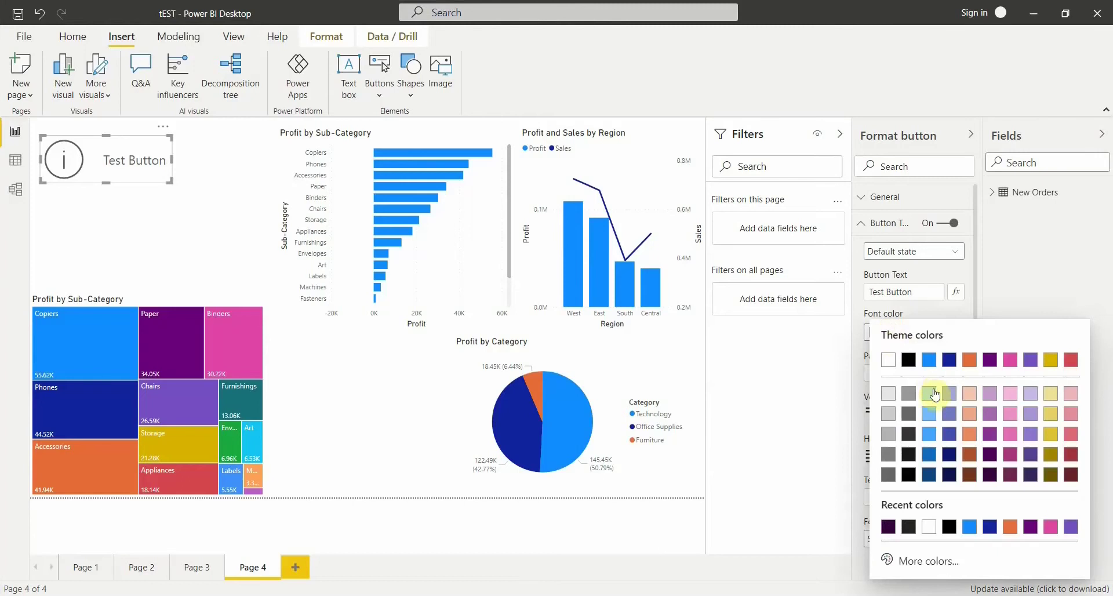
click(1071, 454)
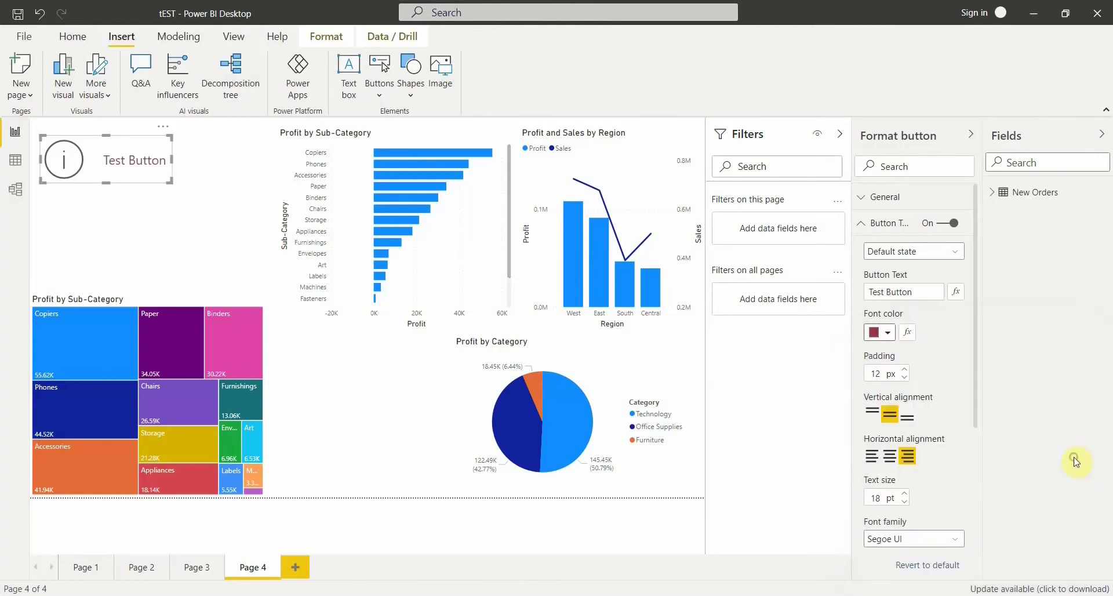
click(953, 541)
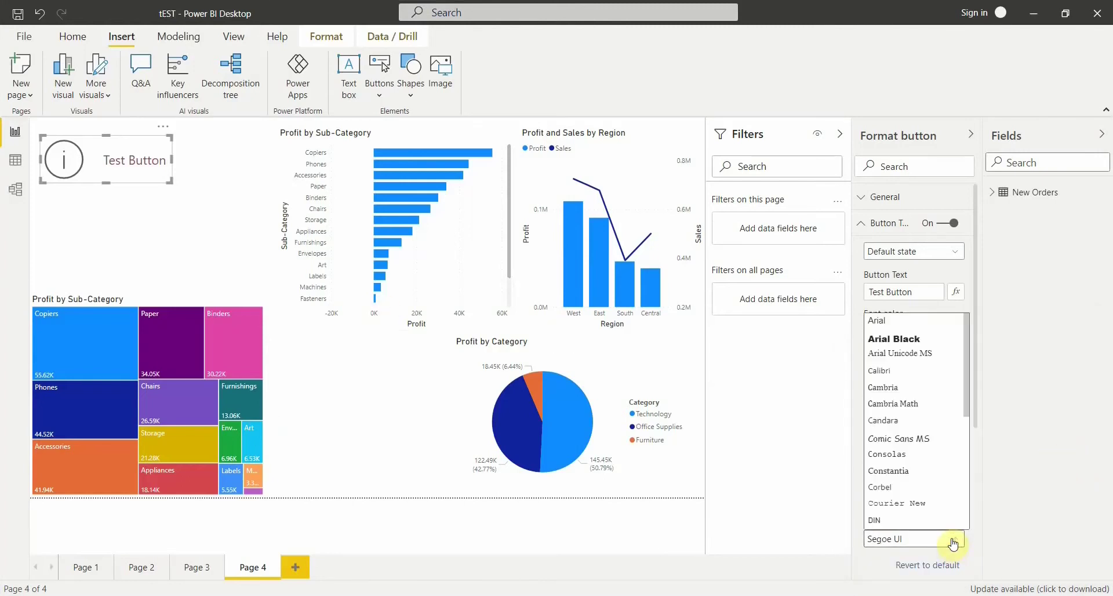
click(885, 370)
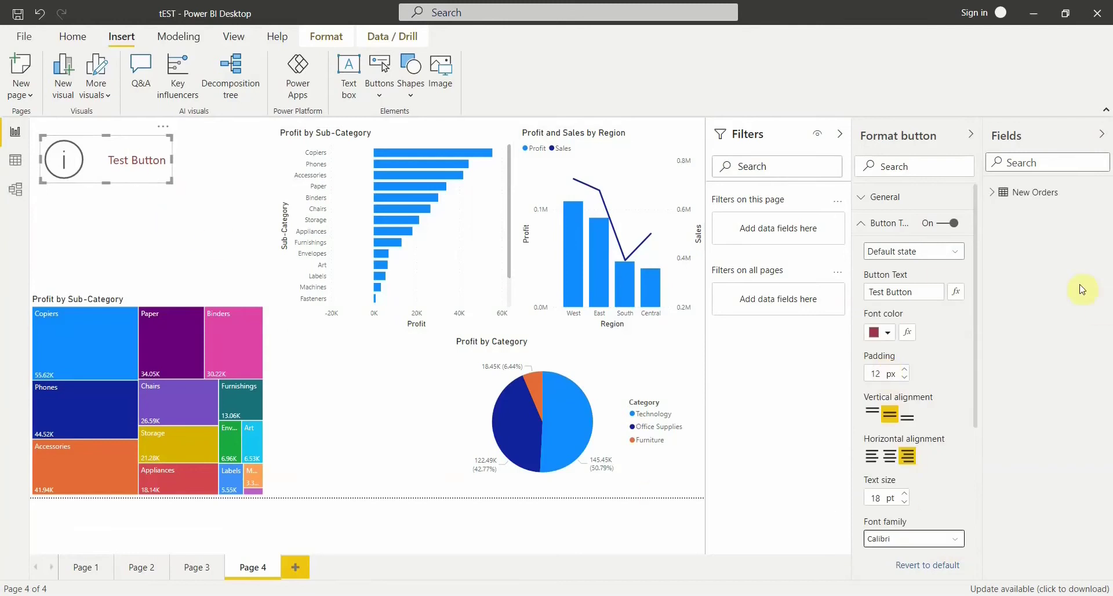
click(881, 233)
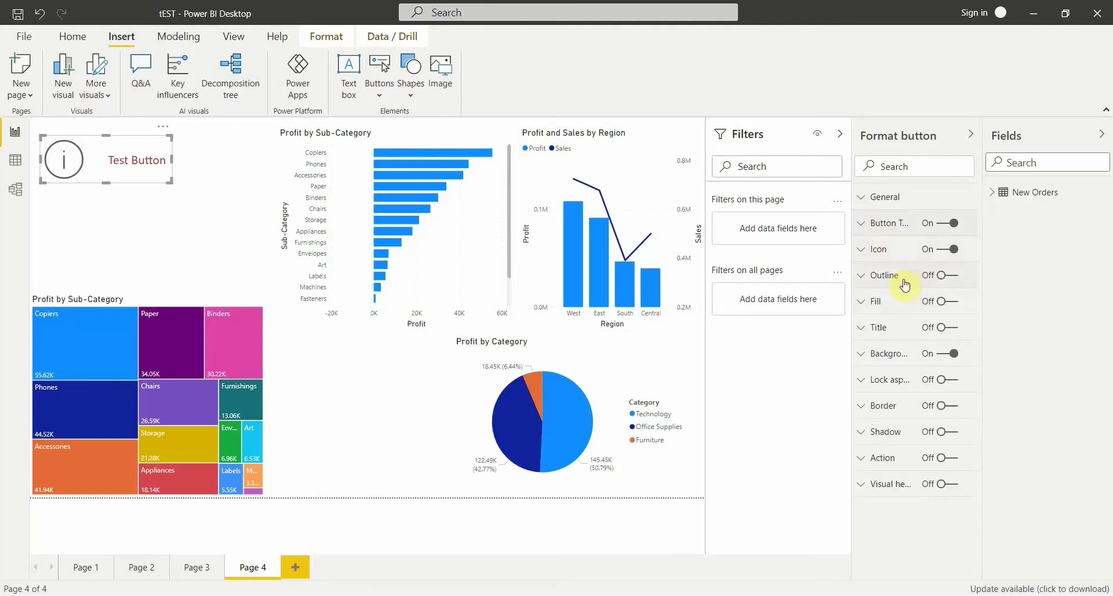
- Turn on the Information button's fill and set its default-state colour to dark purple
click(898, 311)
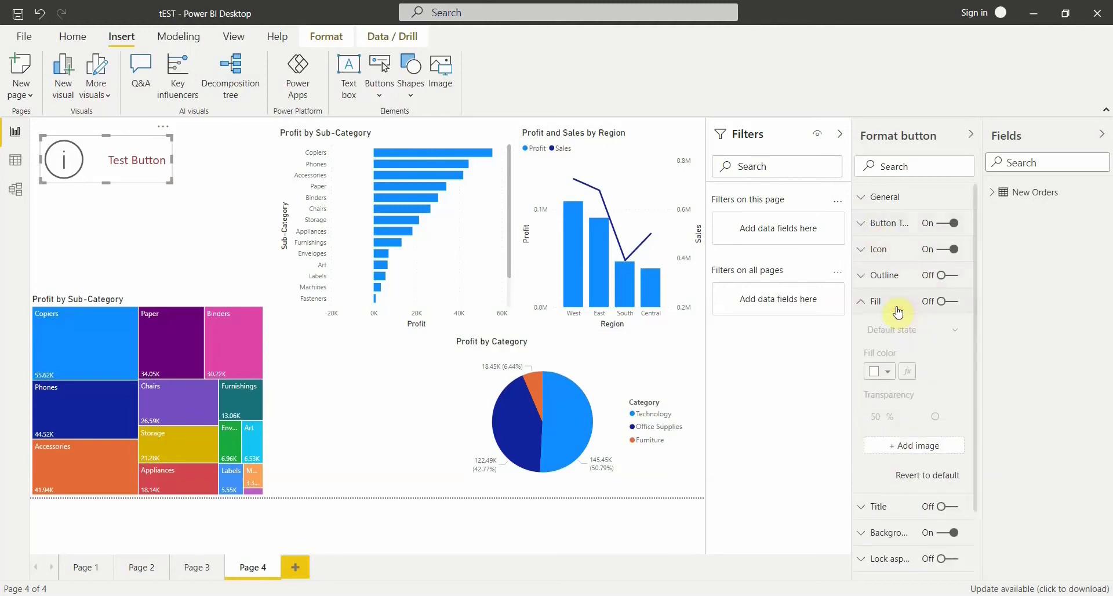
click(948, 301)
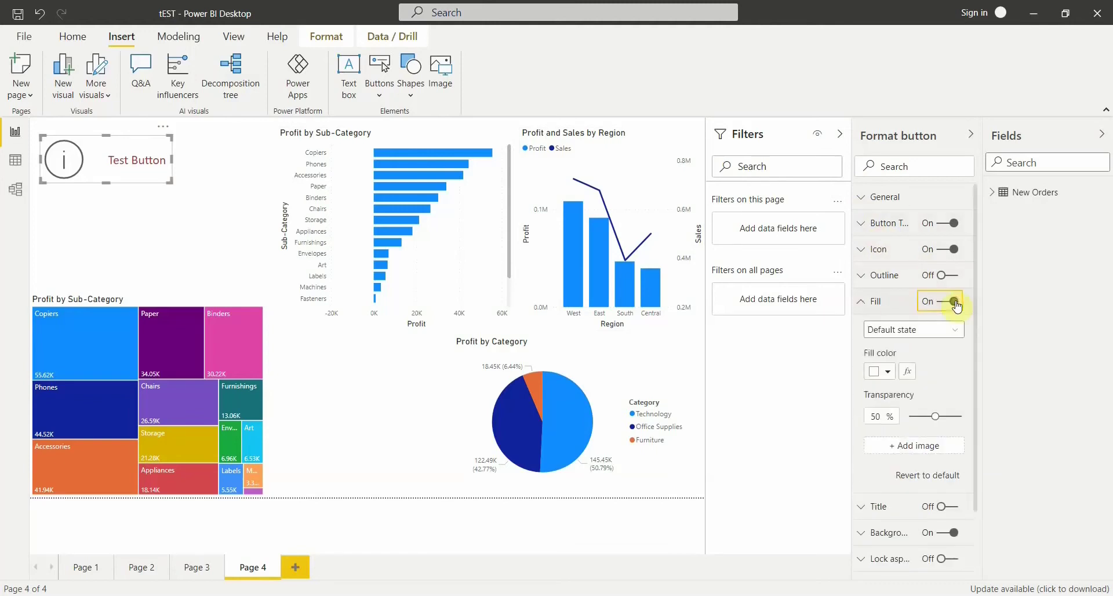
click(893, 380)
click(911, 306)
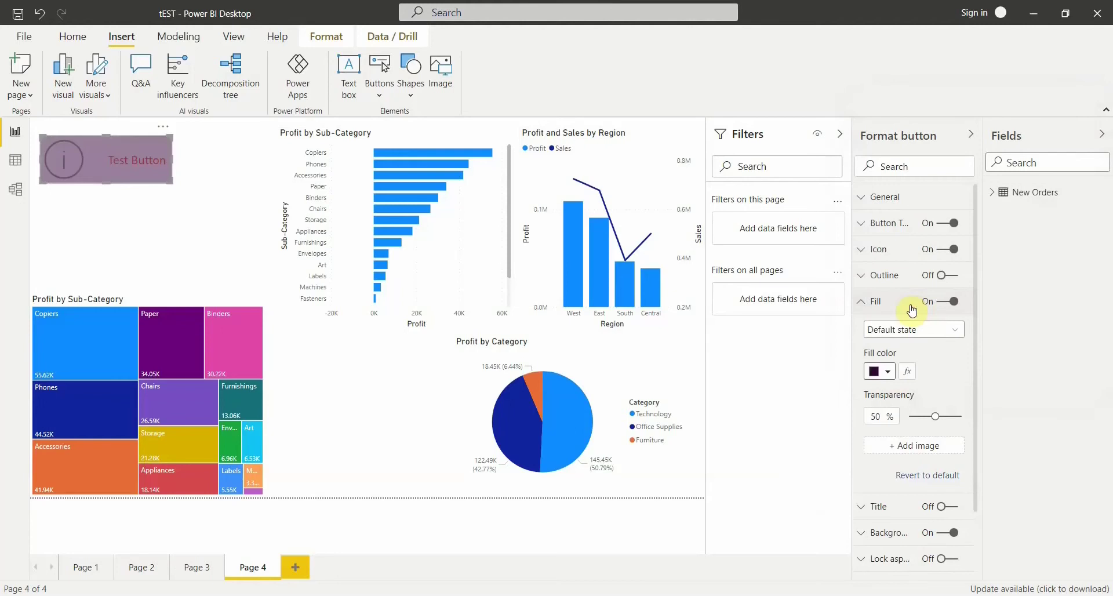
- Change the Information button's default-state fill colour to white
click(889, 373)
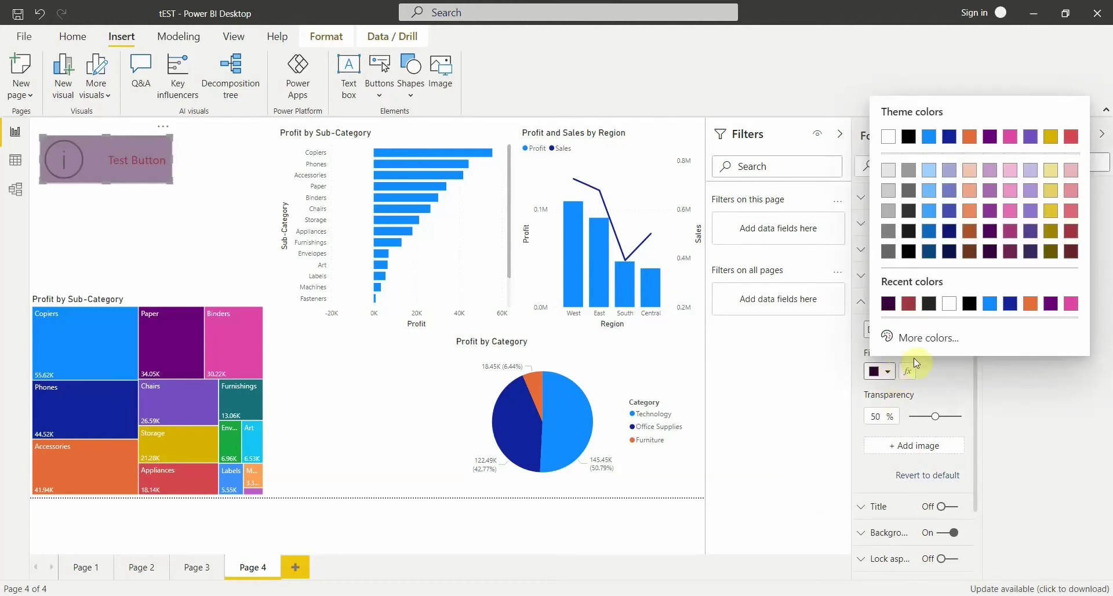
click(887, 137)
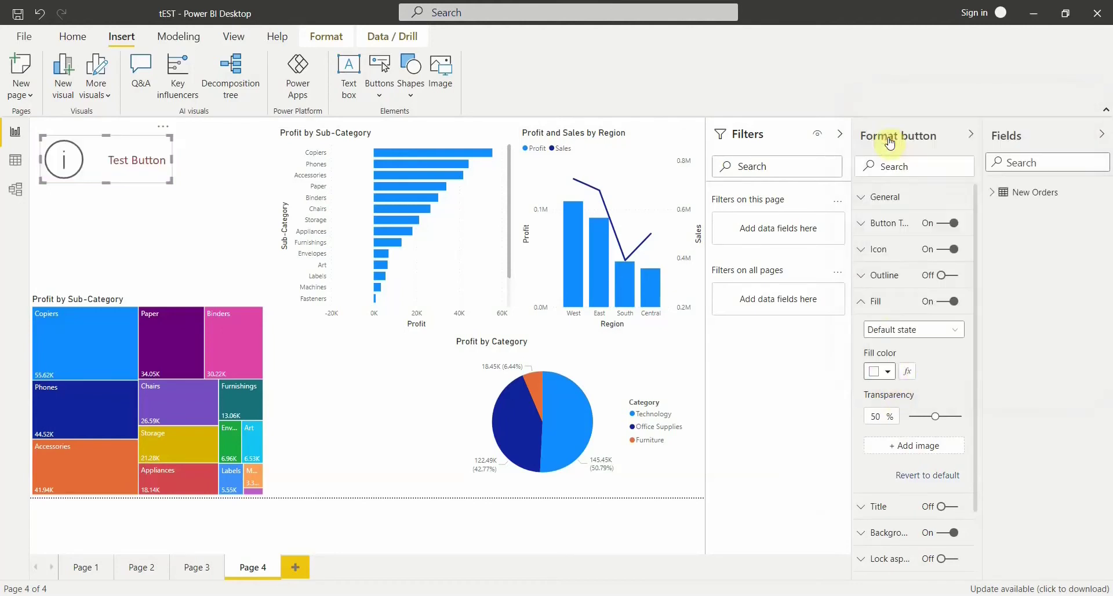
click(881, 302)
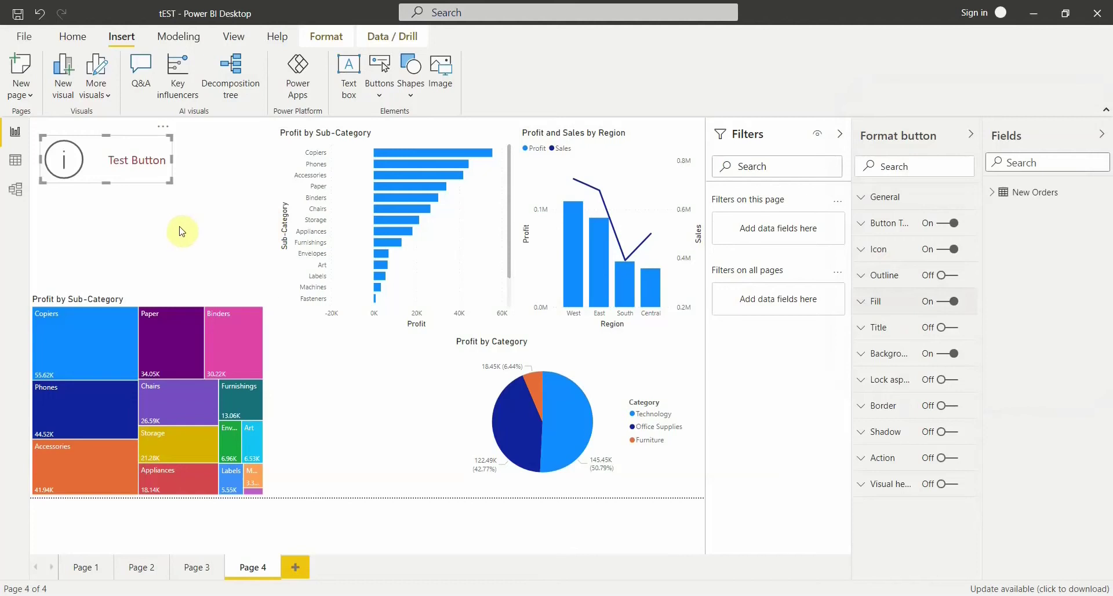
- Shift the Information button down slightly and delete it from the page
drag(128, 149, 128, 153)
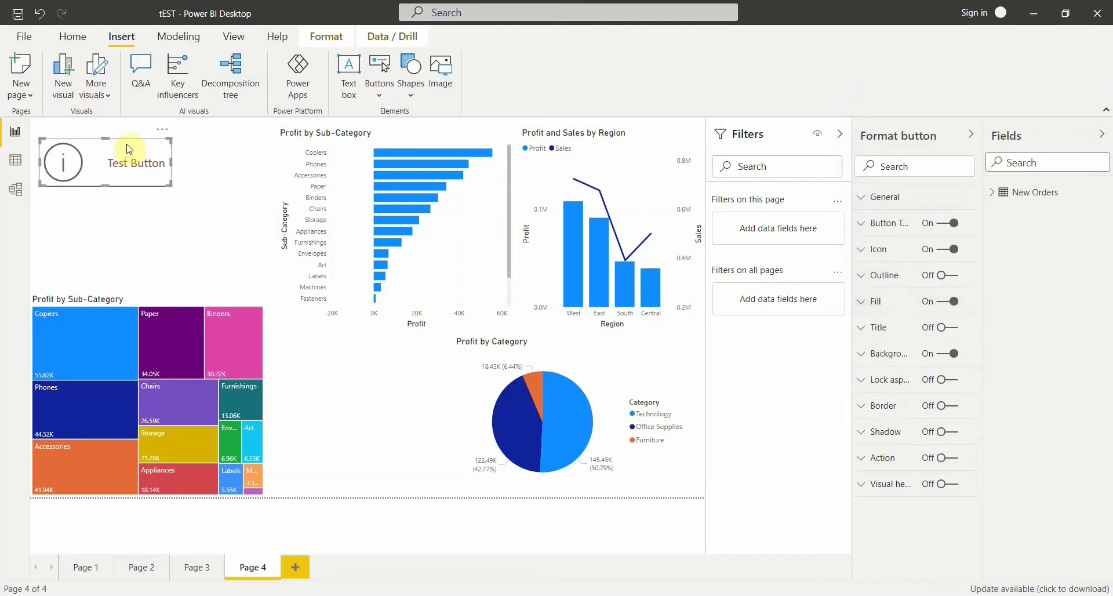
key(Delete)
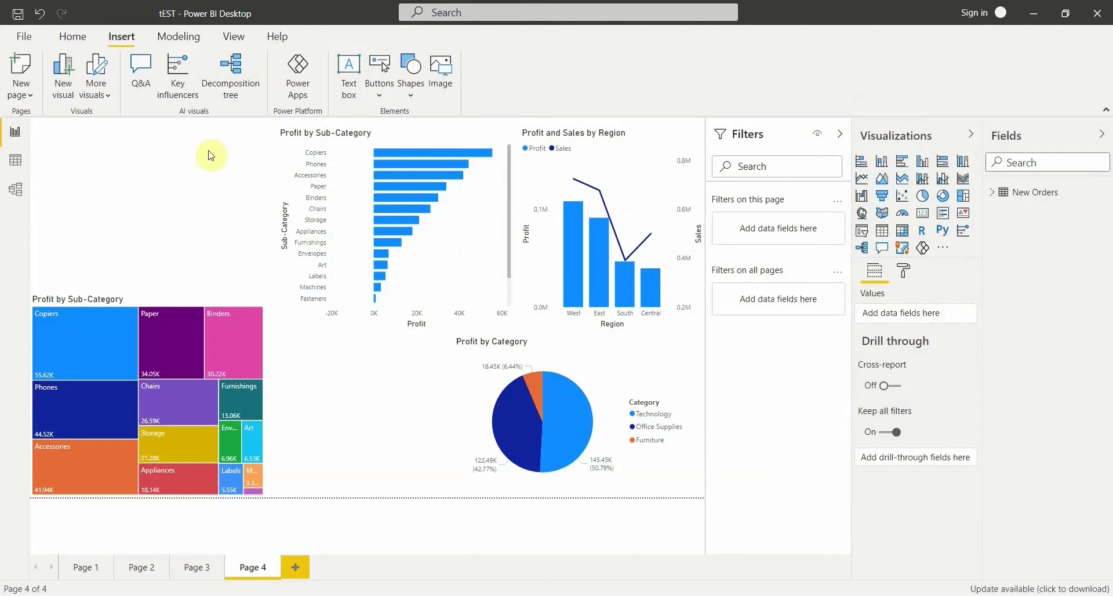
- Insert a Blank button above the treemap, move it down slightly and enlarge it, mainly in width
click(378, 93)
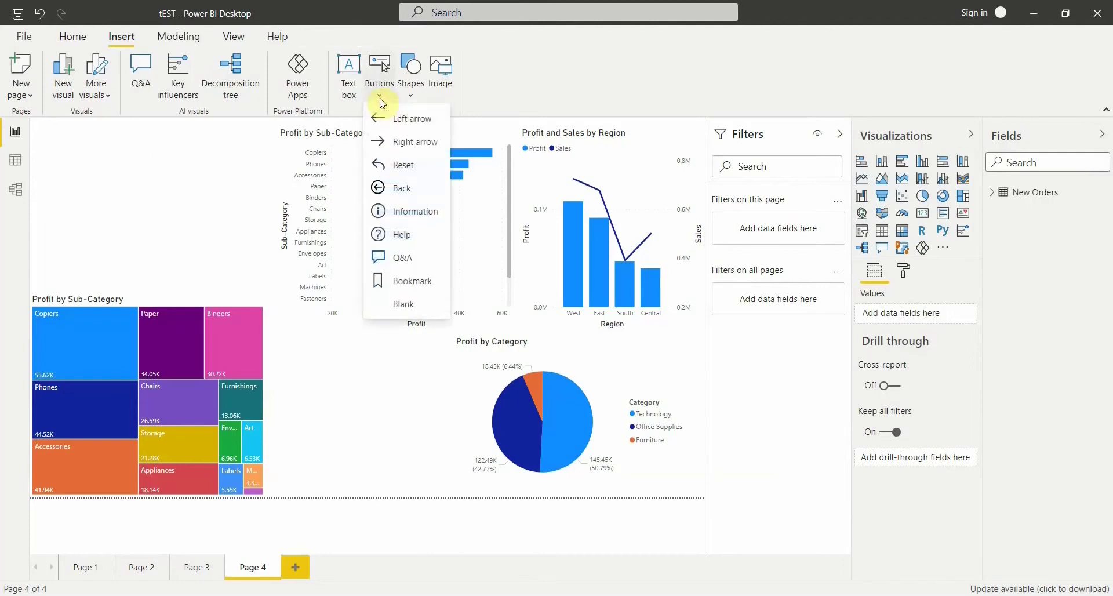
click(407, 313)
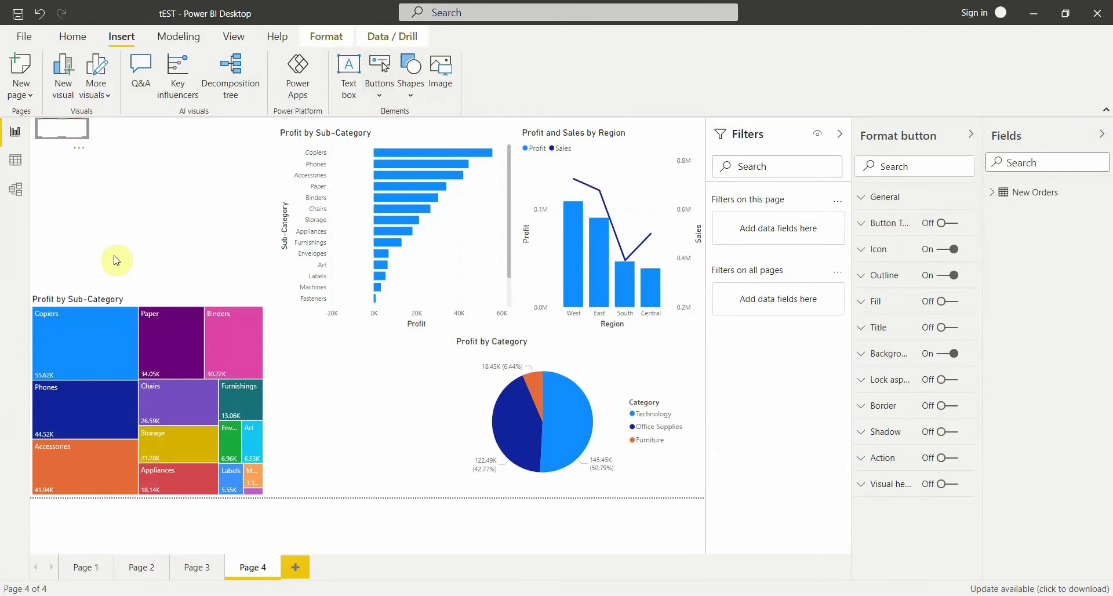
drag(67, 130, 160, 197)
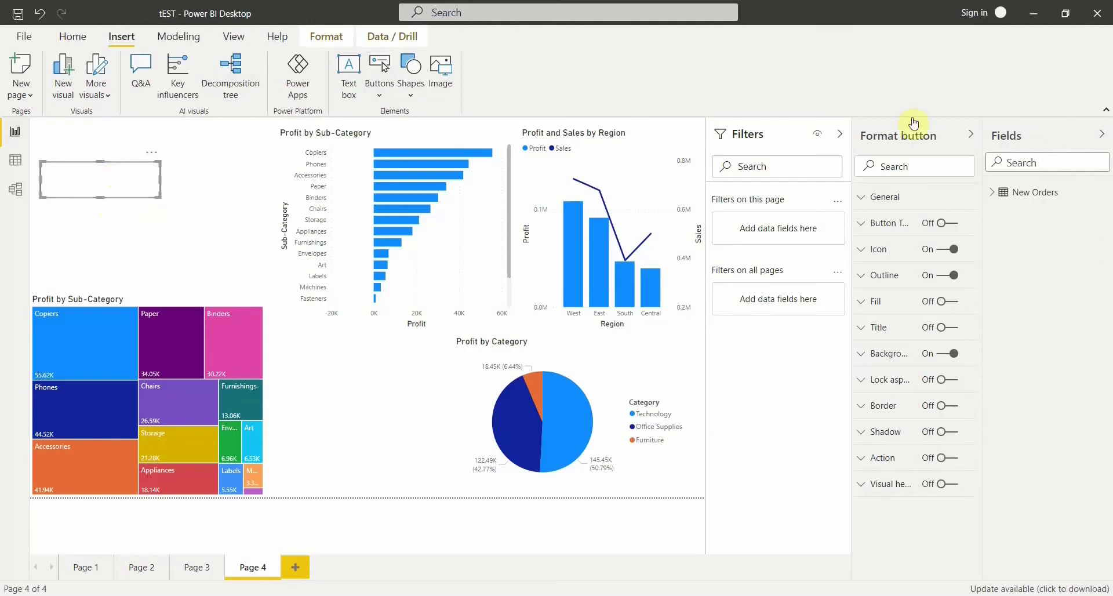
- Turn on button text for the blank button and set its on-hover text to "Test Button"
click(951, 226)
click(890, 223)
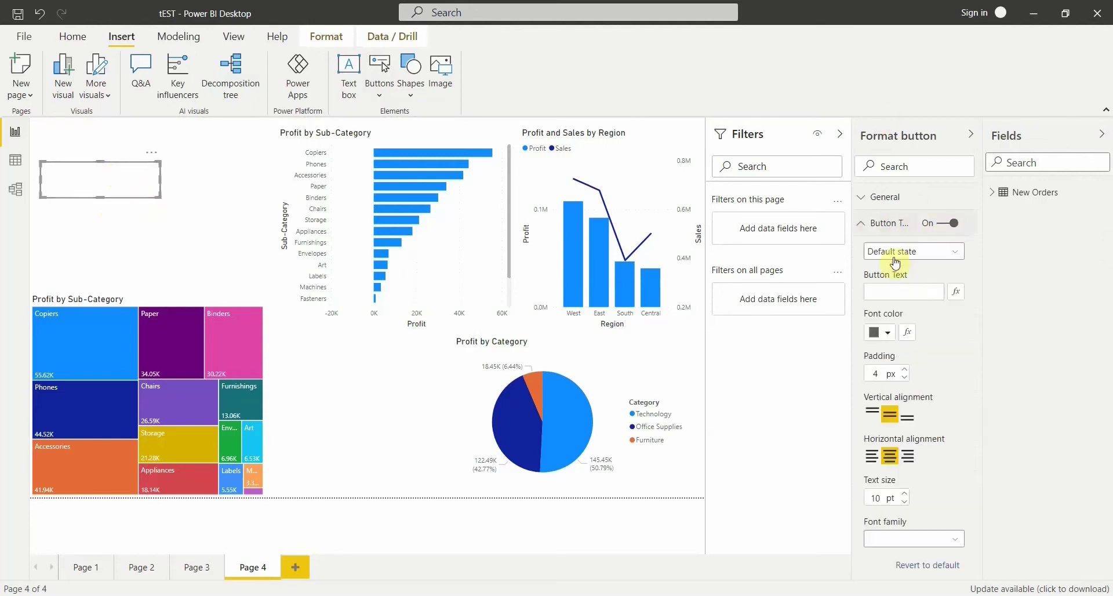
click(896, 291)
click(916, 252)
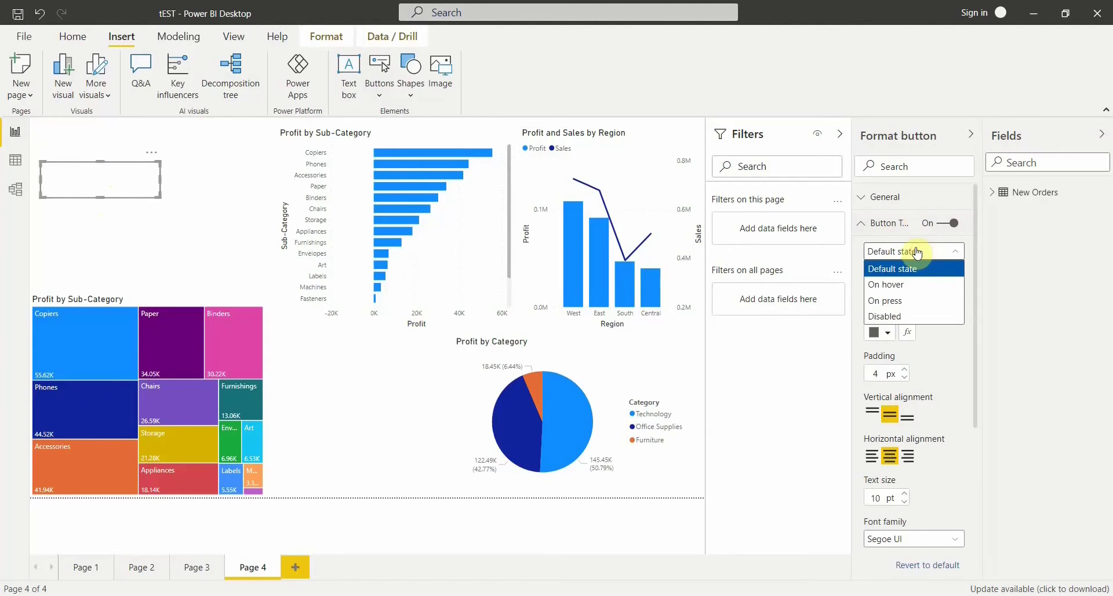
click(909, 289)
click(901, 288)
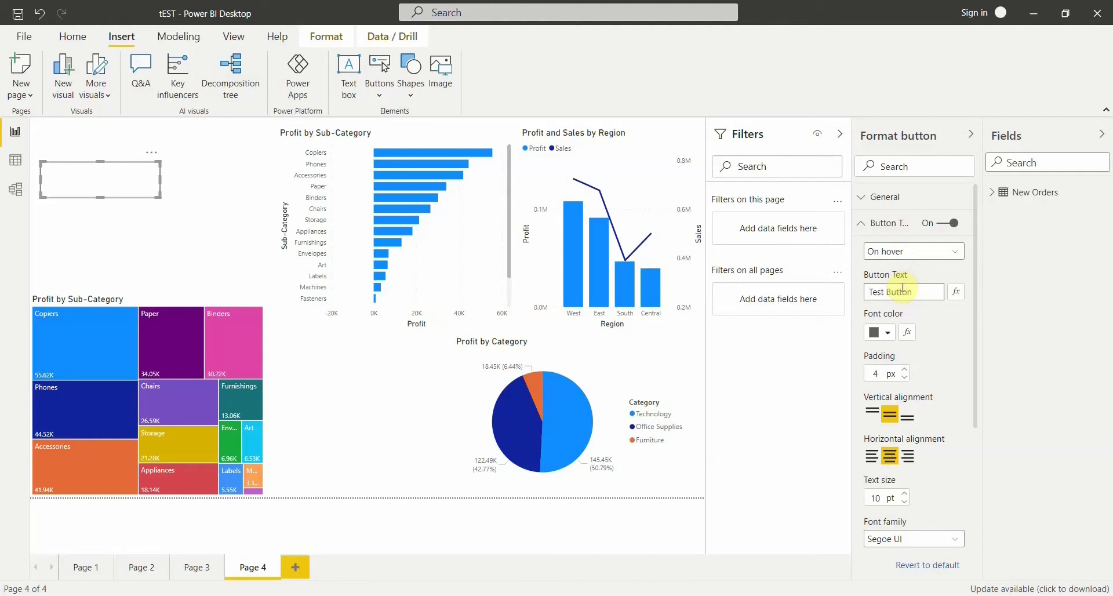
triple_click(932, 293)
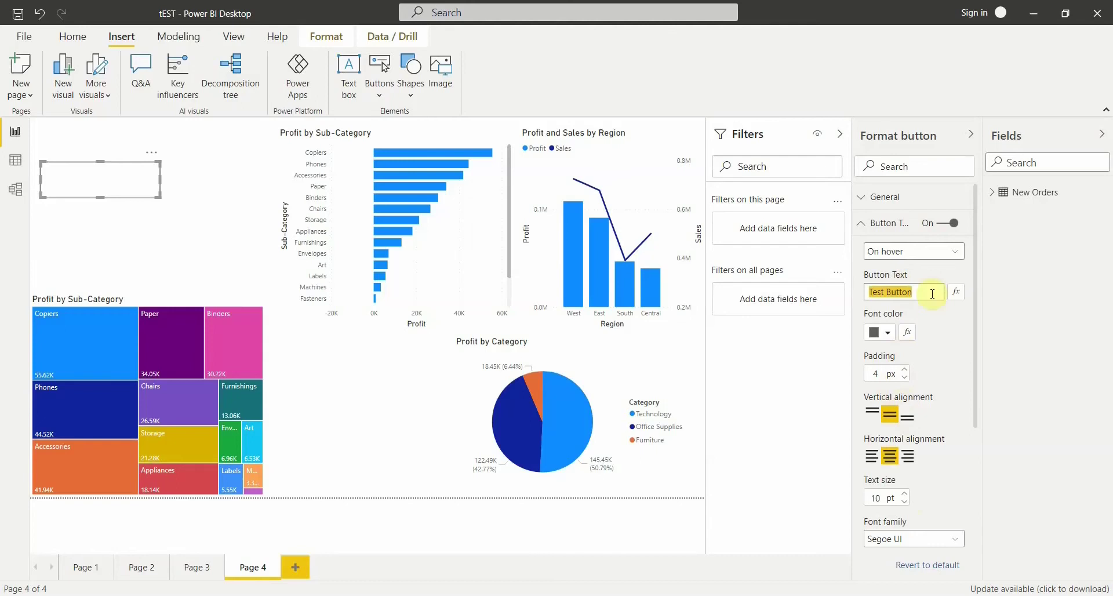
- Increase the text size of the blank button's on-hover state past 15 pt
click(906, 494)
click(906, 493)
click(905, 493)
click(906, 493)
click(906, 493)
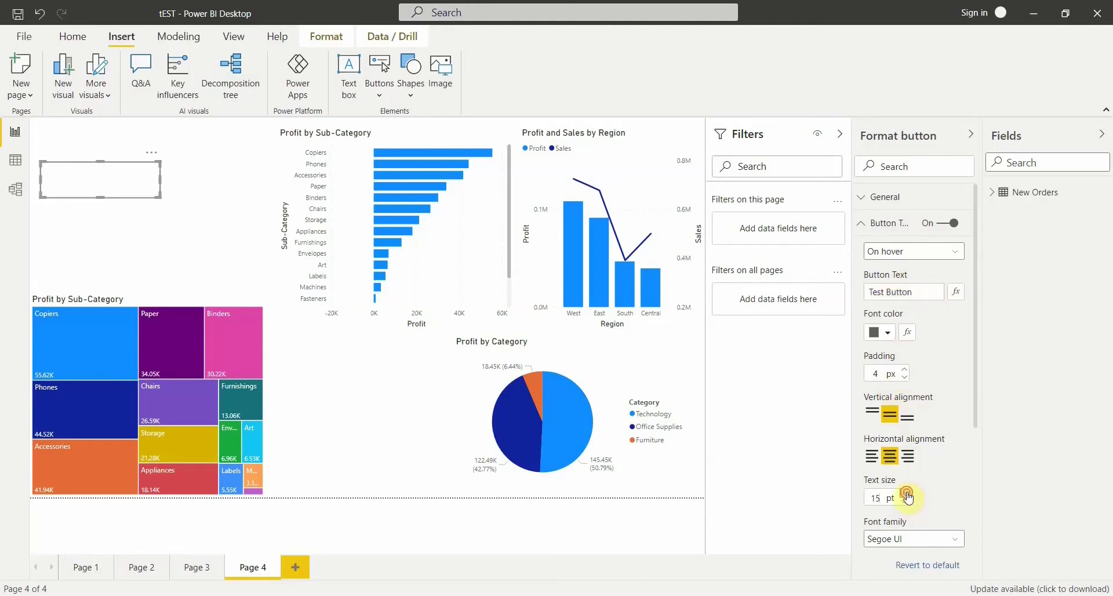
click(906, 493)
click(906, 493)
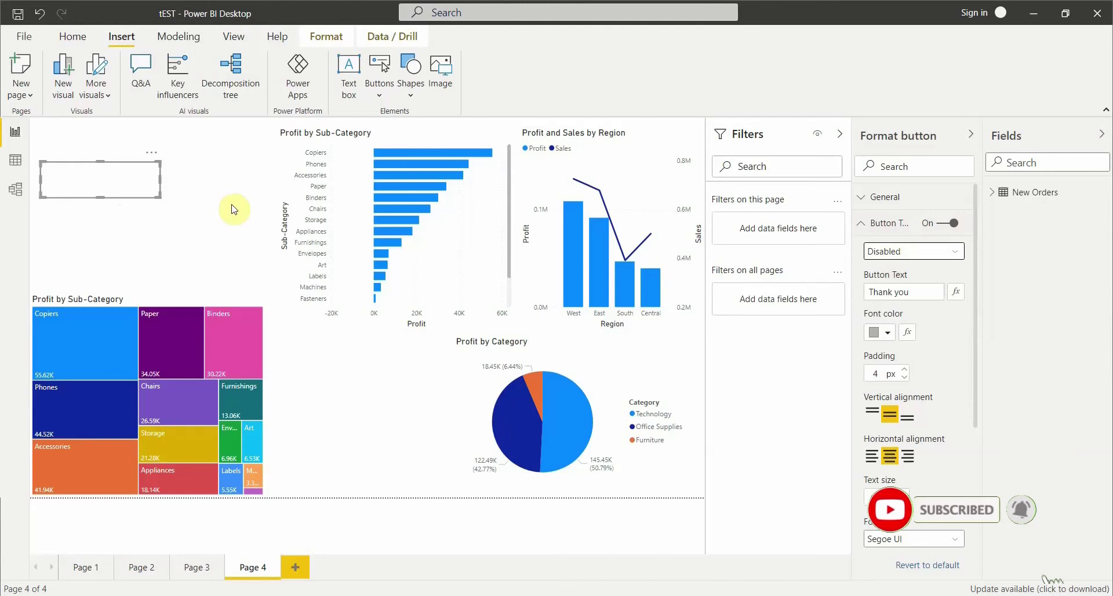
- Delete the blank button from the page
click(863, 225)
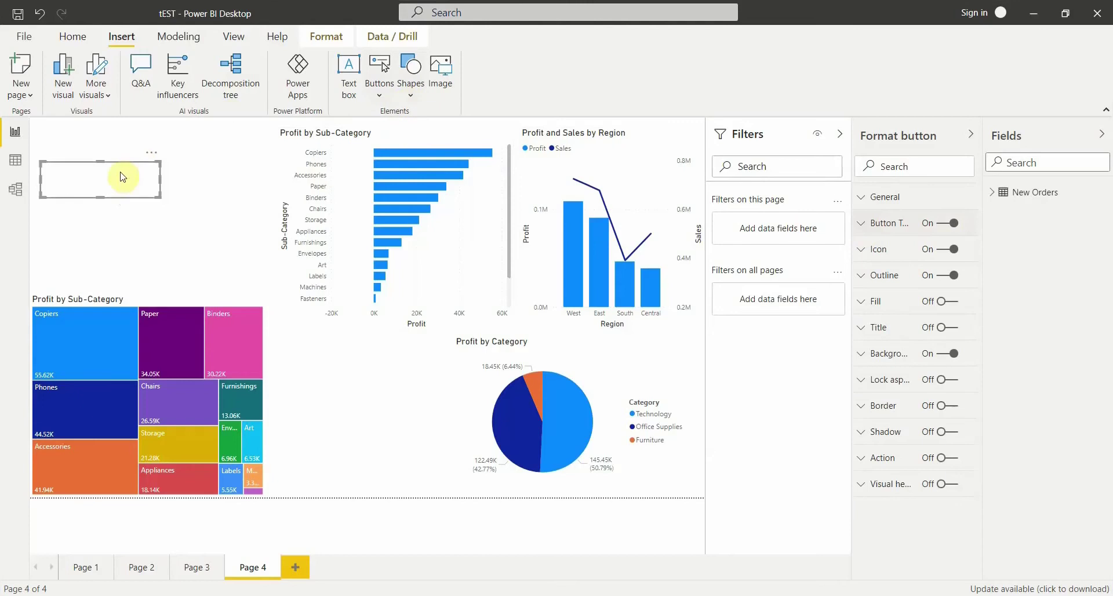
mouse_move(122, 179)
key(Delete)
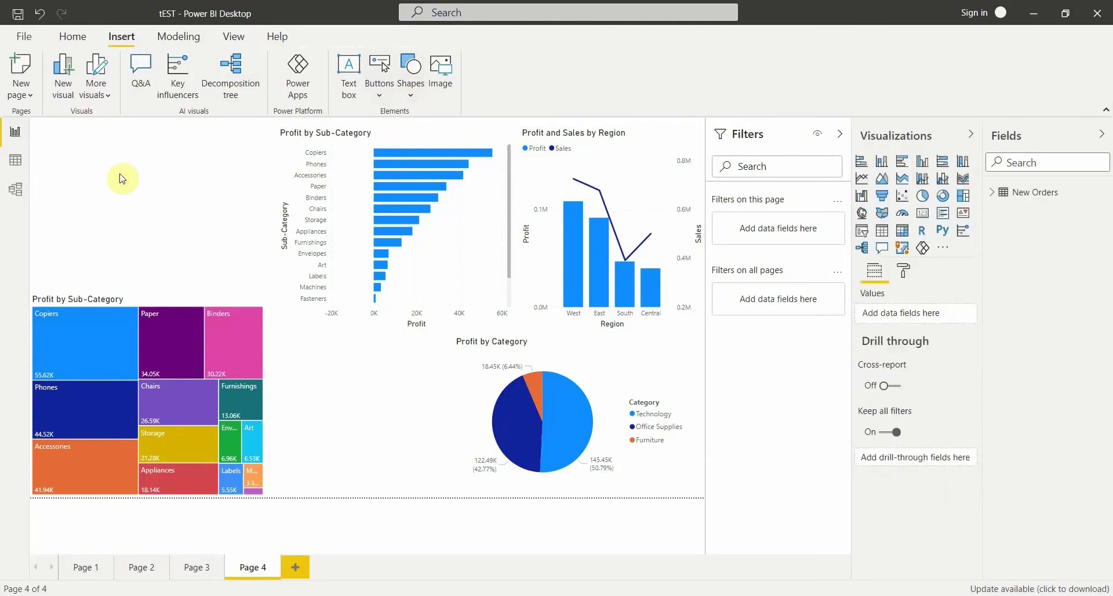
- Insert a right block arrow shape, shrink it to a small size and place it in the empty area above the treemap
click(410, 92)
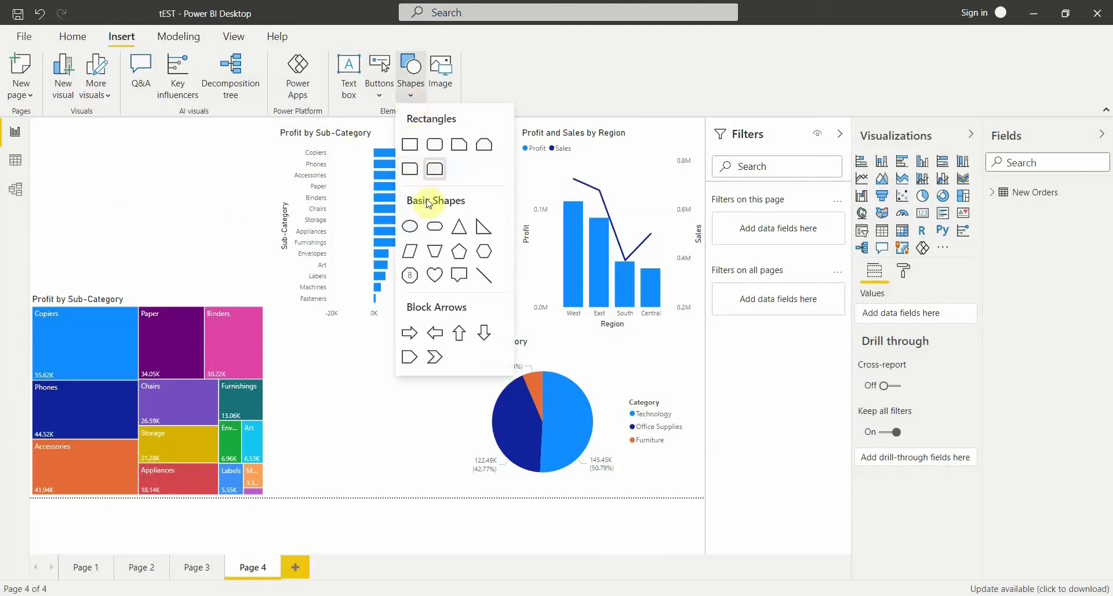
click(411, 340)
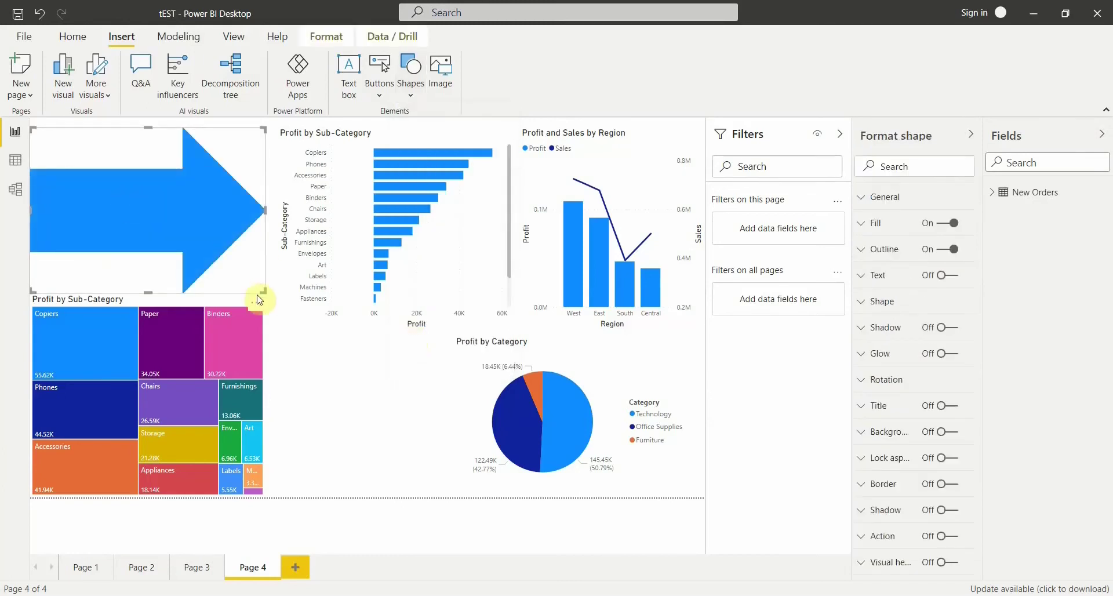
drag(260, 288, 138, 168)
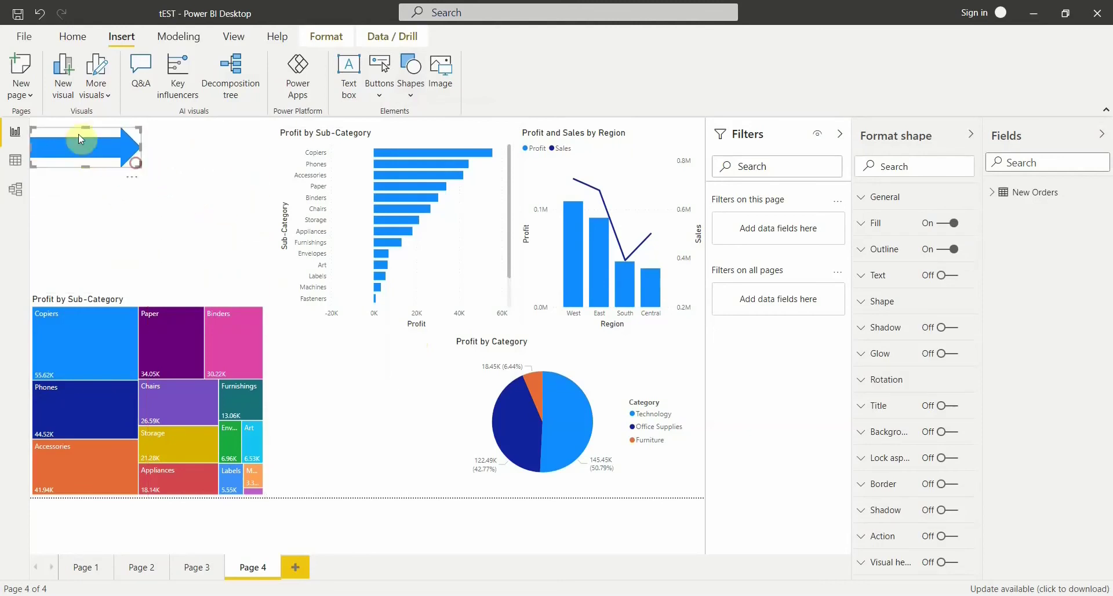
mouse_move(78, 134)
mouse_down()
mouse_move(112, 137)
mouse_move(79, 151)
mouse_move(136, 139)
mouse_move(71, 143)
mouse_up()
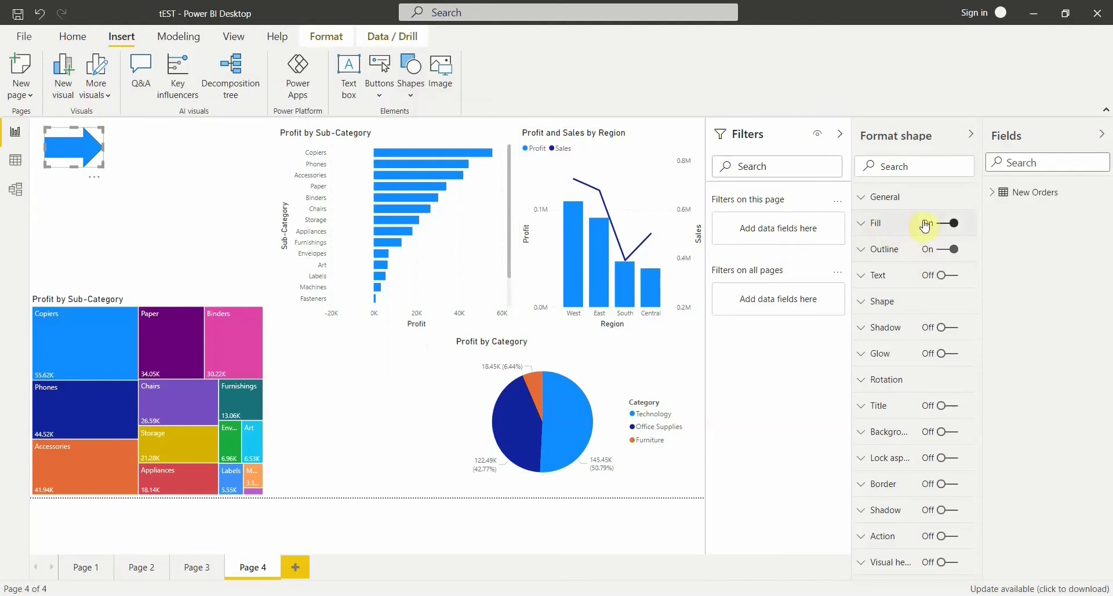
- Change the arrow shape's fill to the muted blue-violet theme color
click(887, 230)
click(888, 269)
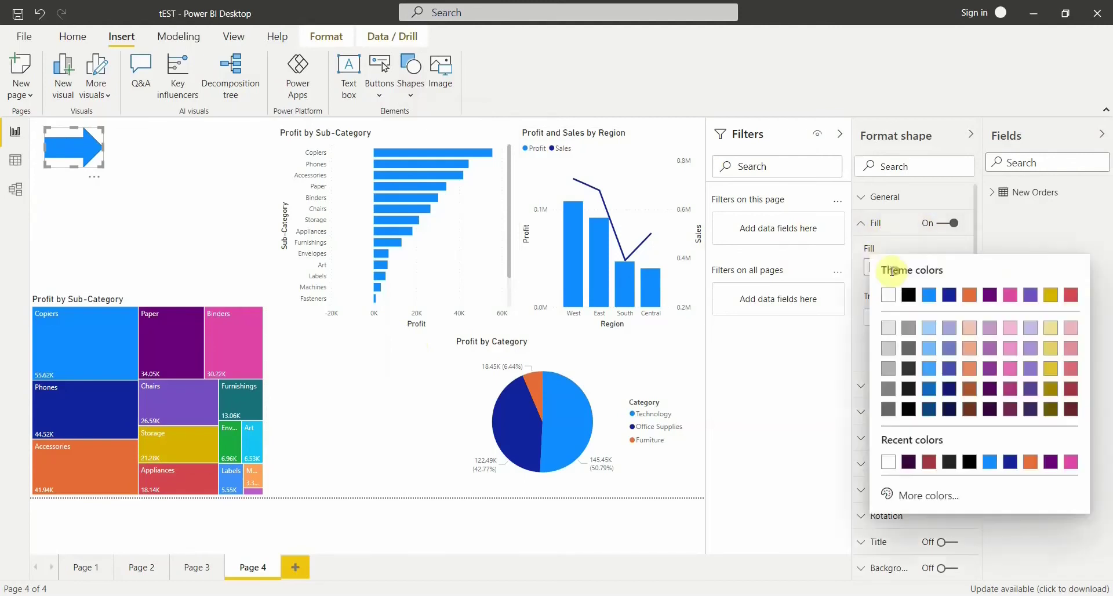
click(948, 348)
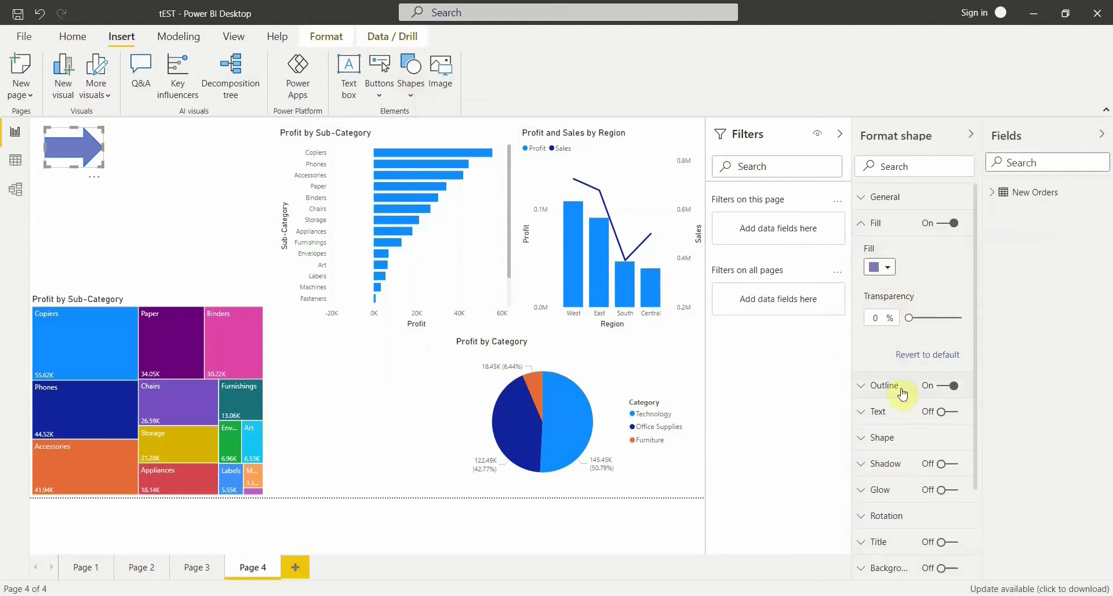
- Turn on text for the arrow shape and set it to "Click here"
click(887, 413)
click(940, 412)
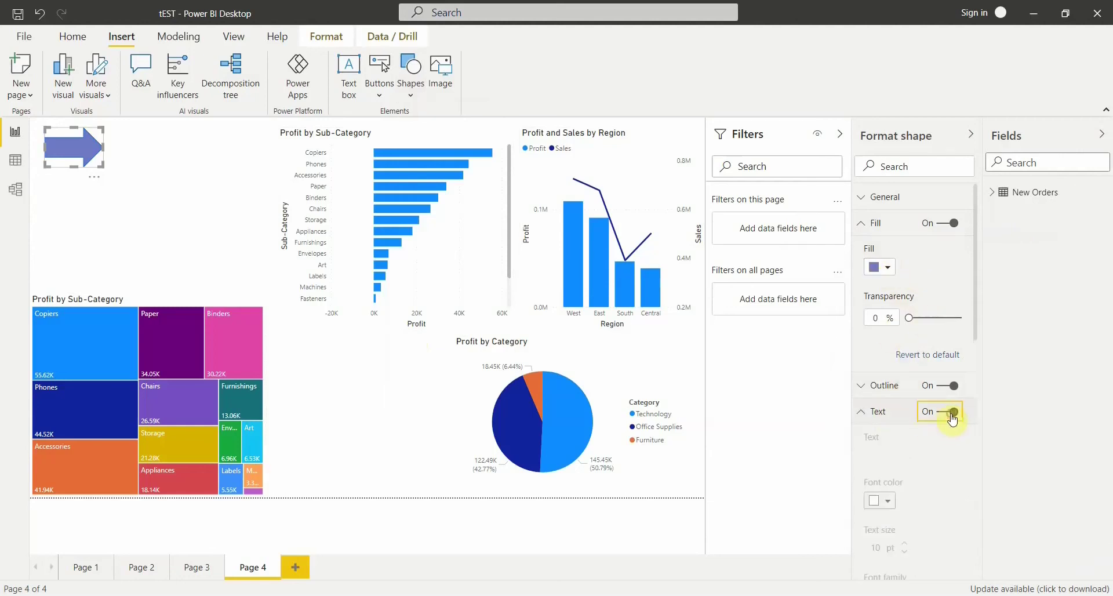
click(900, 456)
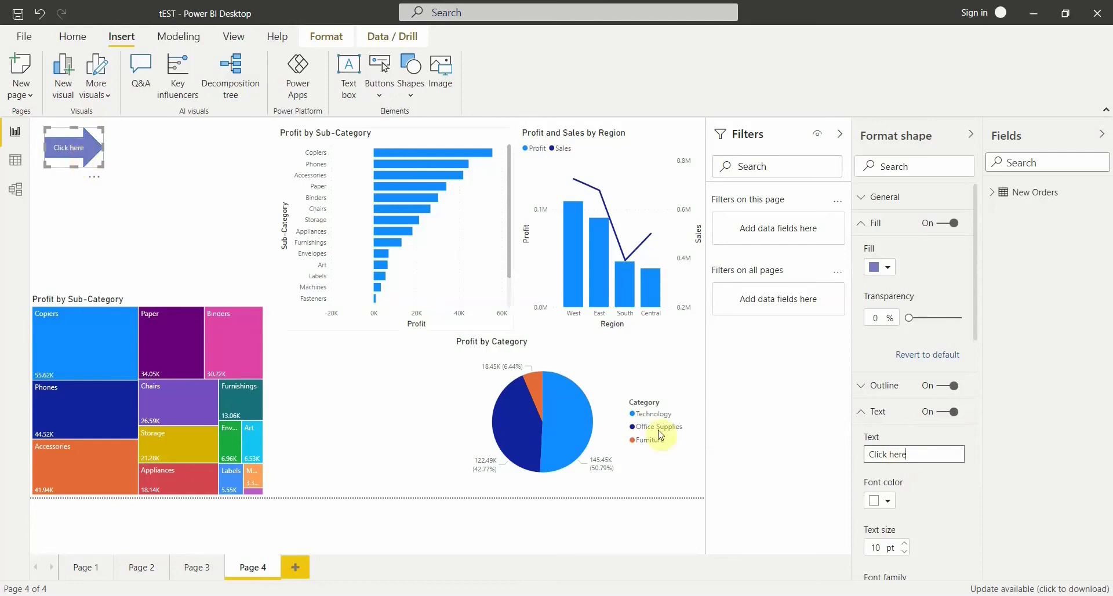
- Turn the arrow's text off and back on, and look through its text formatting options
click(939, 414)
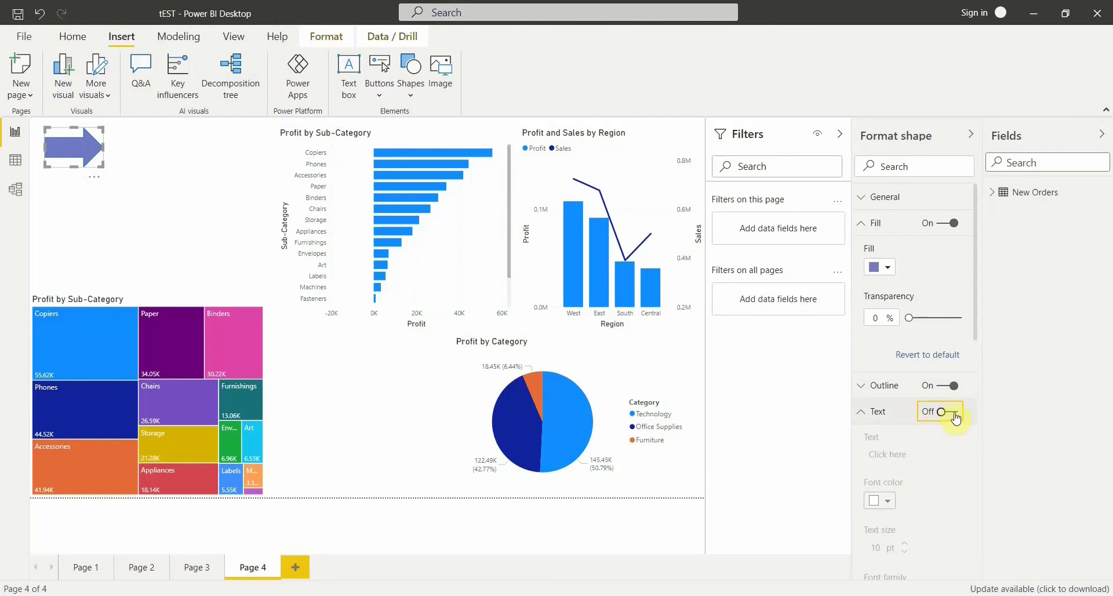
click(954, 413)
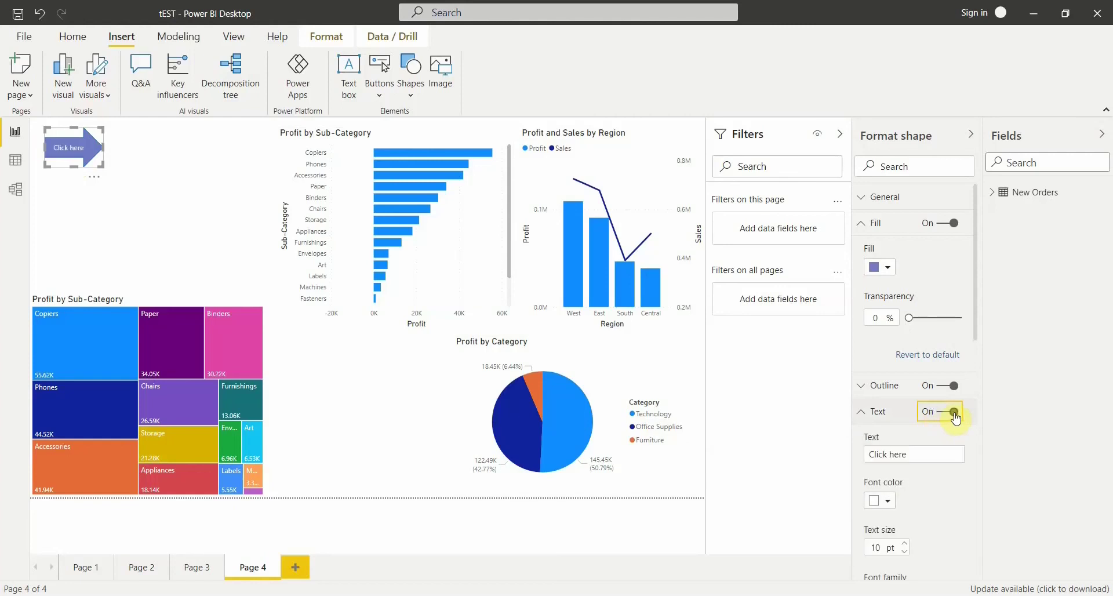
click(874, 422)
click(874, 422)
scroll(914, 505, down, 2)
scroll(916, 522, down, 4)
scroll(916, 522, up, 6)
click(881, 413)
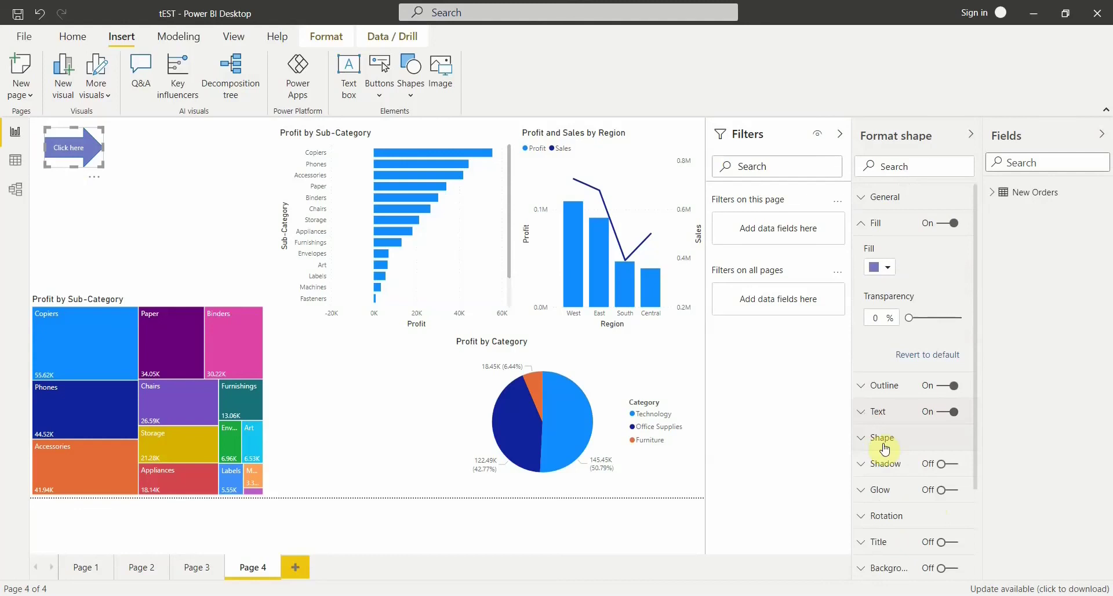
- Try the Heart, Hexagon and Pill shape types in turn on the "Click here" arrow
click(883, 438)
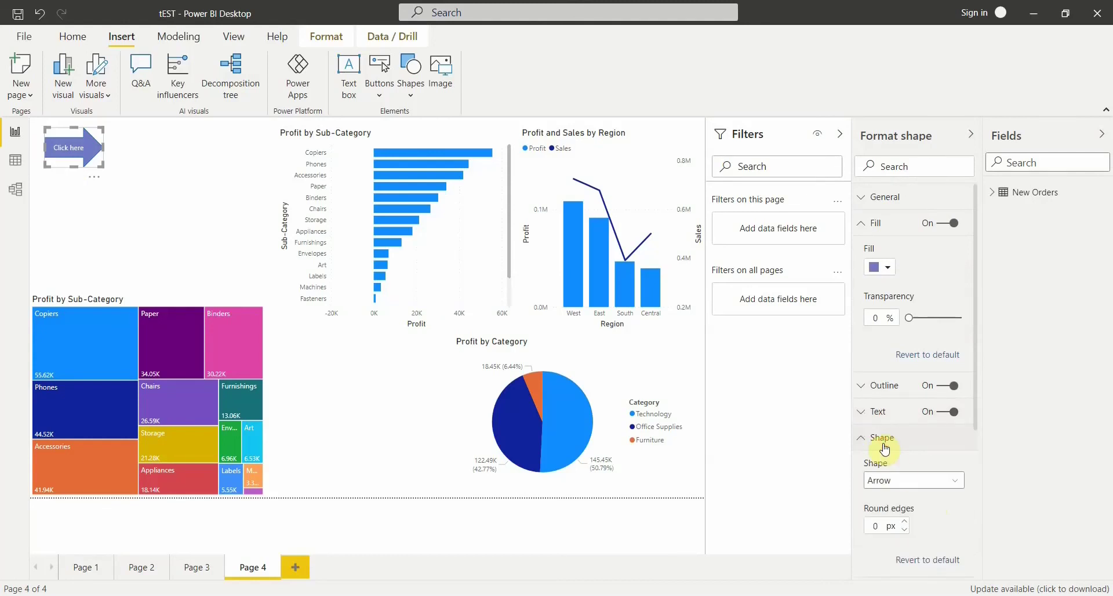
click(909, 482)
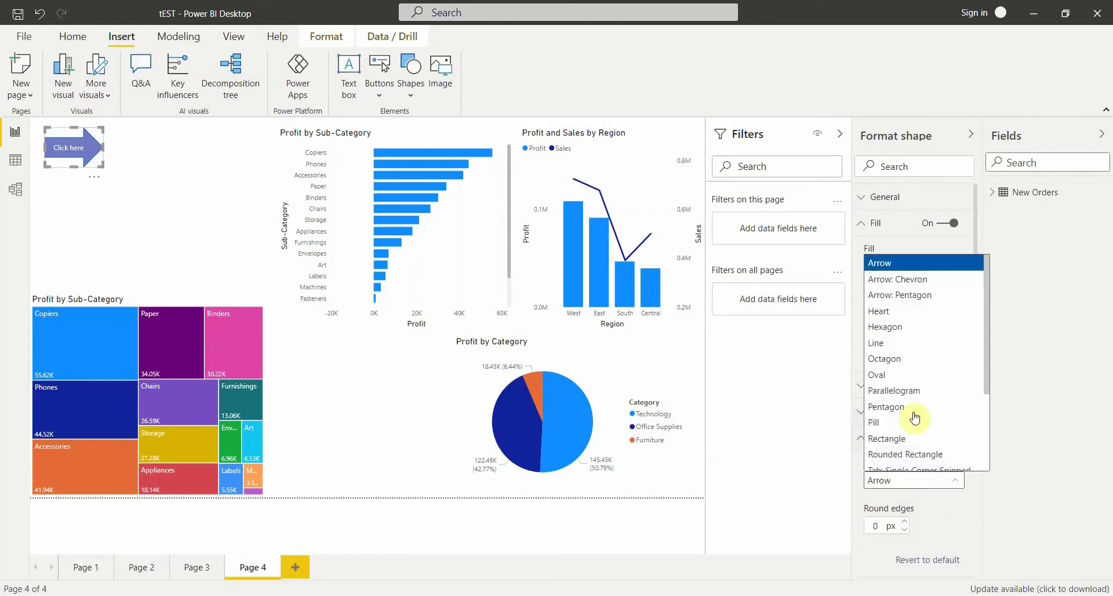
click(896, 307)
click(897, 484)
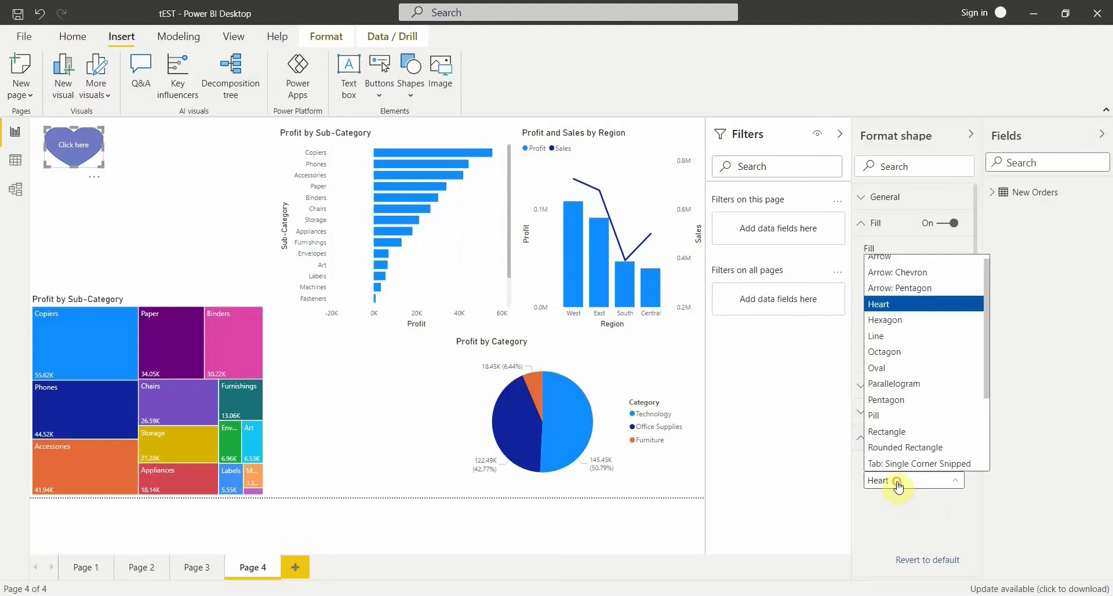
click(905, 320)
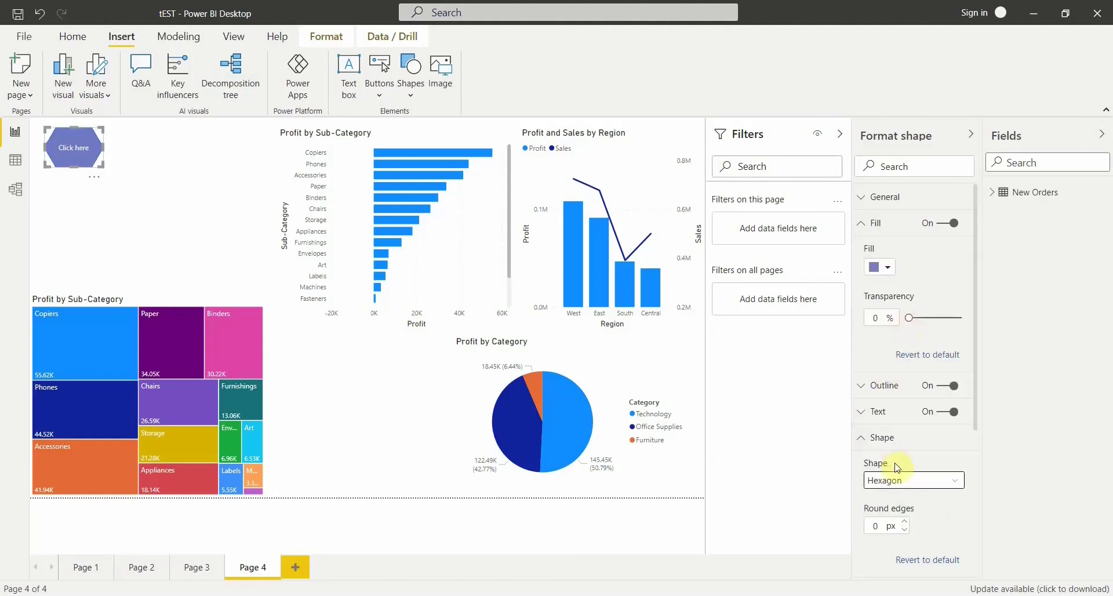
click(905, 482)
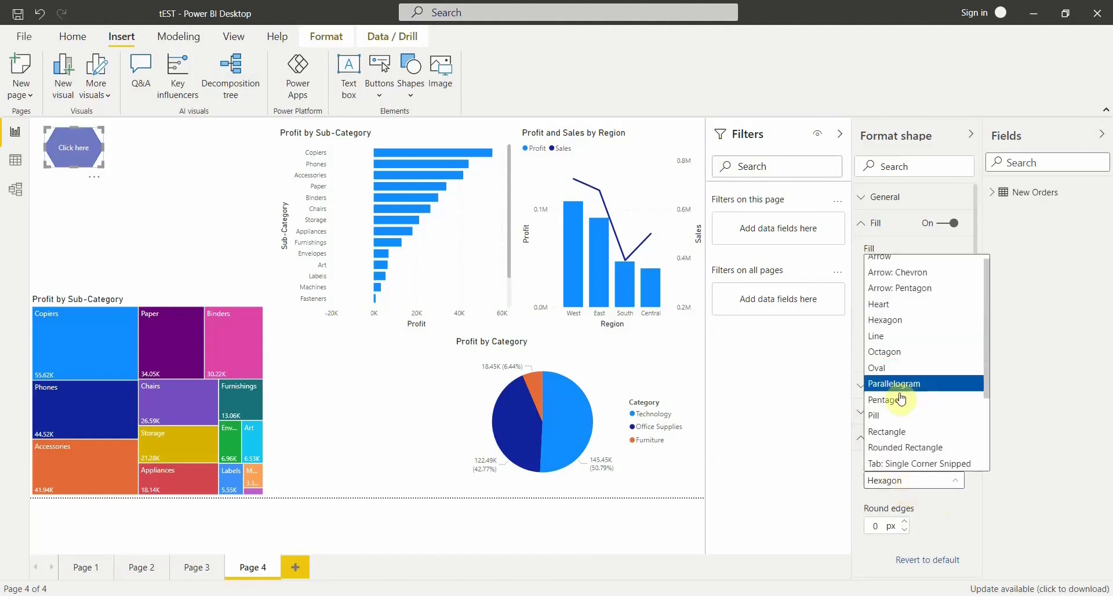
click(896, 415)
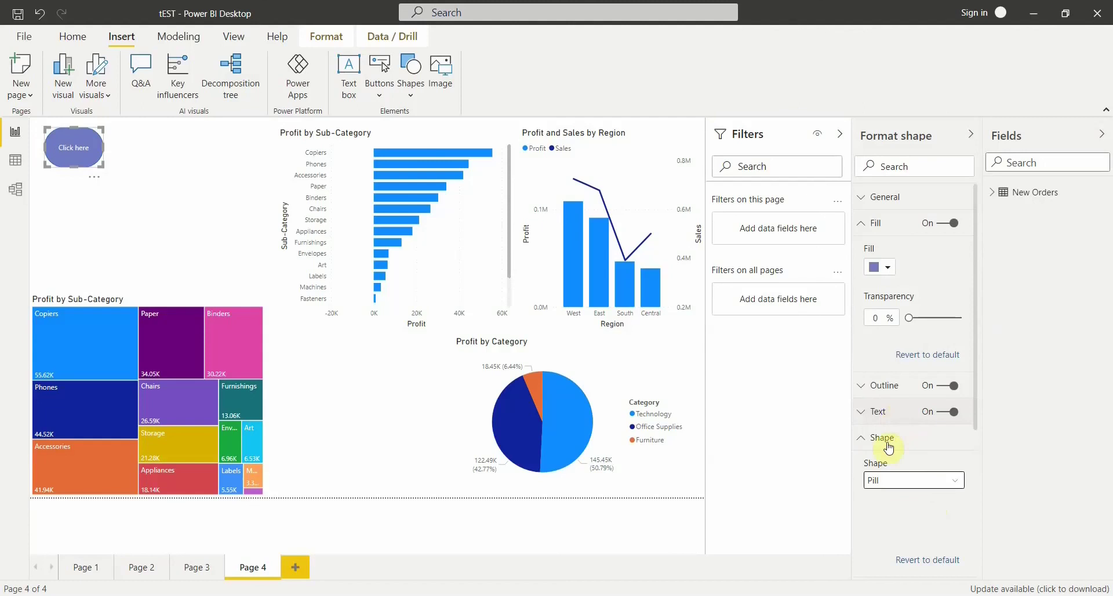
- Set the "Click here" shape's type to Rectangle and deselect it
click(884, 481)
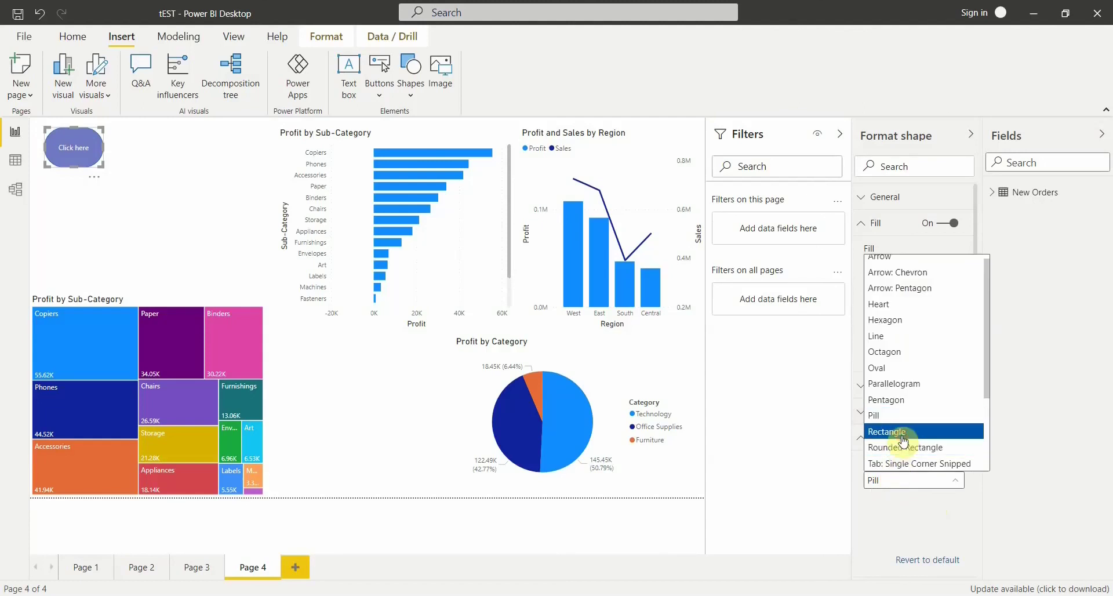
click(903, 441)
click(99, 191)
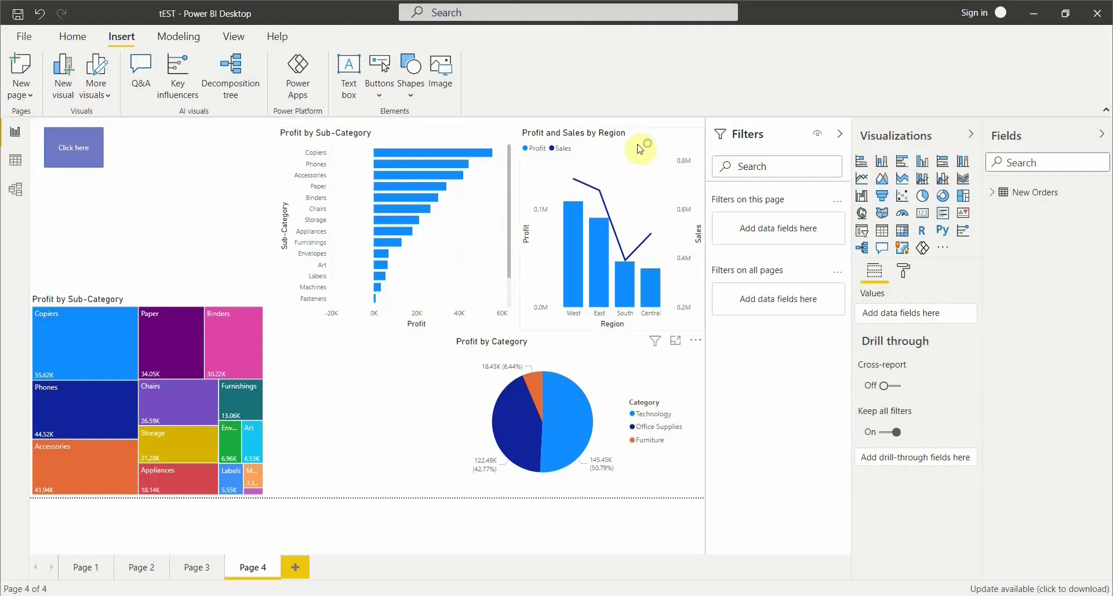
- Shift the Profit and Sales by Region chart slightly to the left on the report page
drag(634, 149, 644, 144)
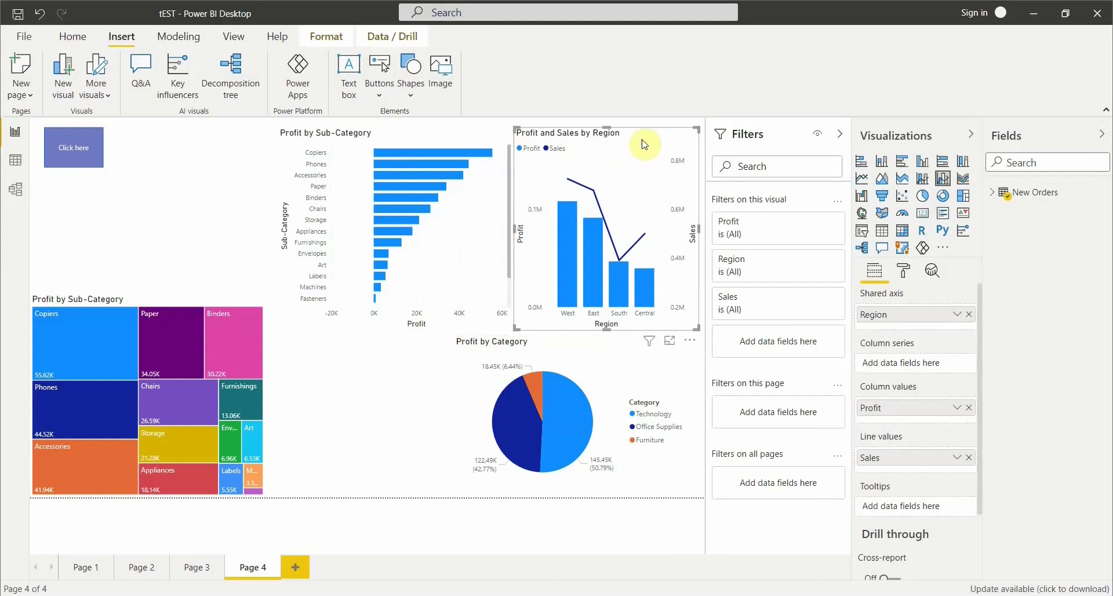